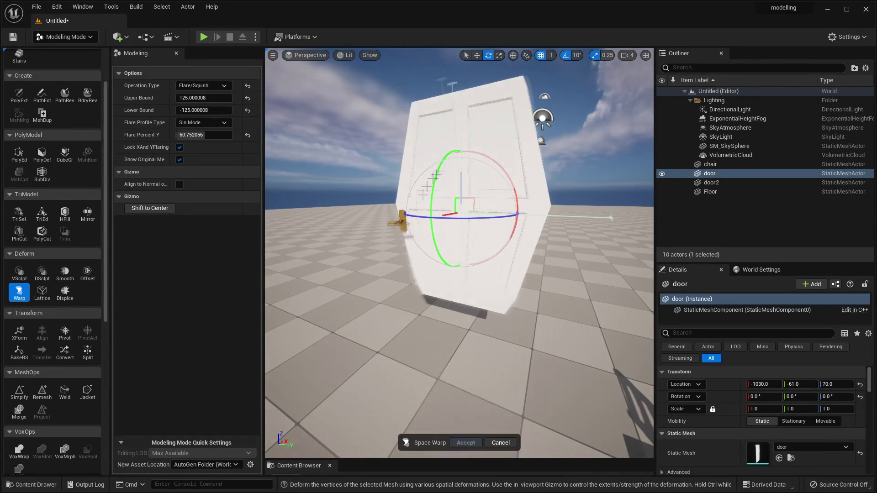
Step: Adjust the orientation of the Flare/Squish warp gizmo on the door
{"action": "left_click_drag", "start_coordinate": [439, 171], "coordinate": [431, 201]}
{"action": "right_click_drag", "start_coordinate": [393, 220], "coordinate": [361, 221]}
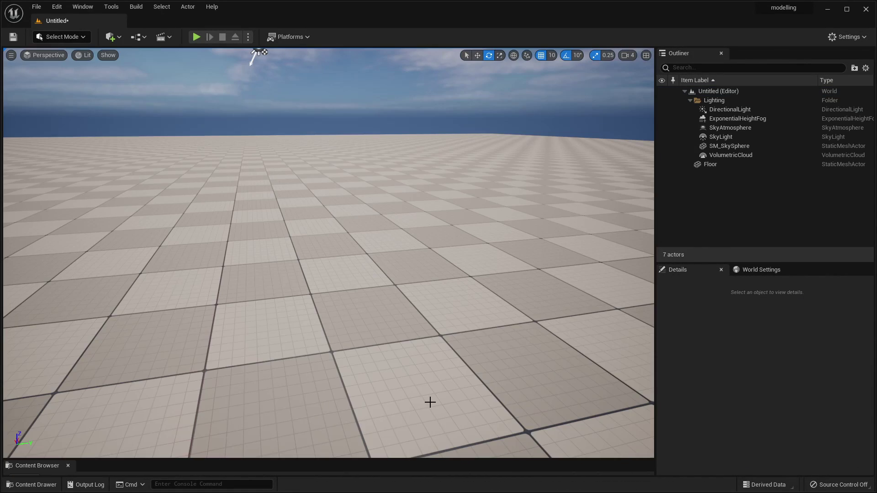
Step: Check in the Plugins list that the Modeling Tools Editor Mode plugin is enabled
{"action": "left_click", "coordinate": [58, 7]}
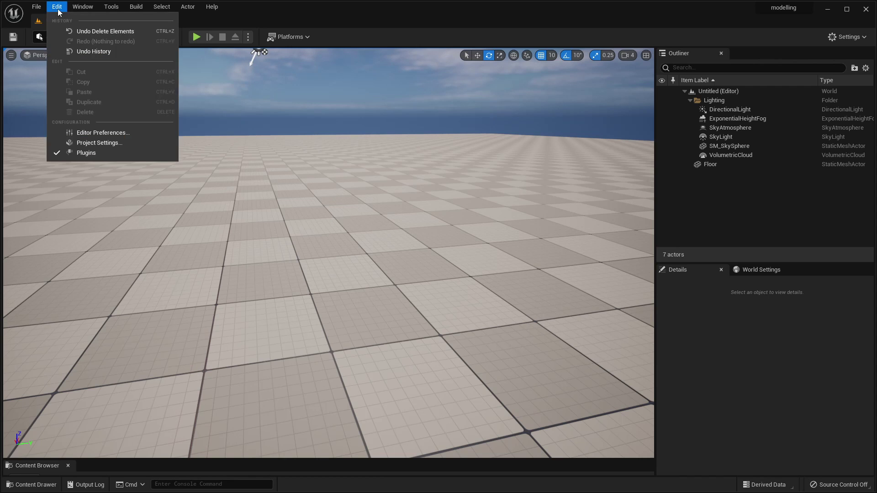
{"action": "left_click", "coordinate": [89, 156]}
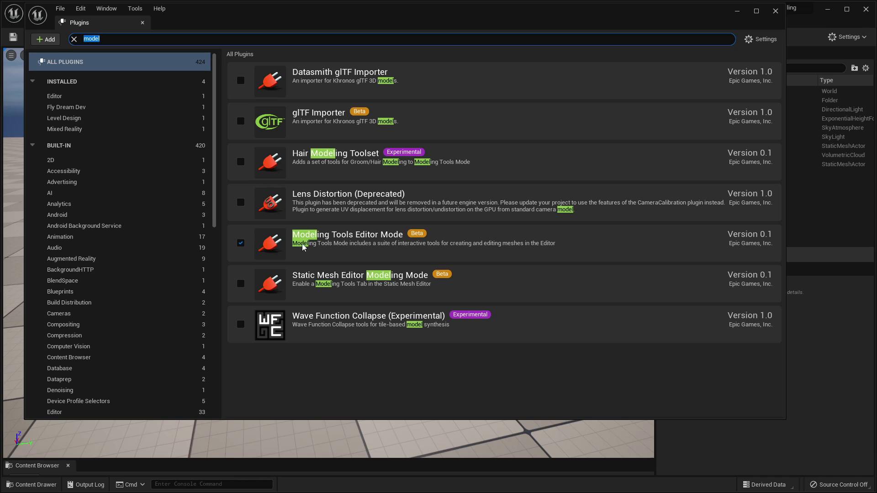
{"action": "left_click", "coordinate": [737, 11]}
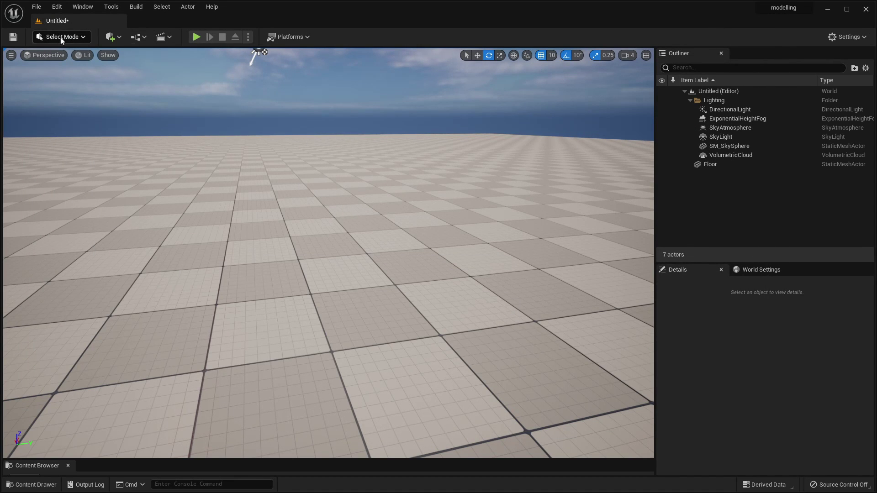
Step: Switch the editor to Modeling Mode and place the door mesh from the Door content folder into the level
{"action": "left_click", "coordinate": [61, 36]}
{"action": "left_click", "coordinate": [82, 91]}
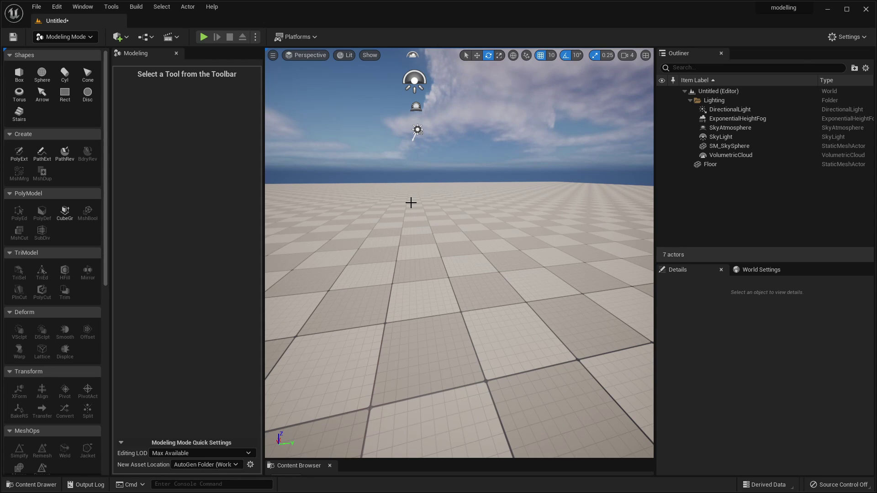
{"action": "left_click", "coordinate": [36, 483]}
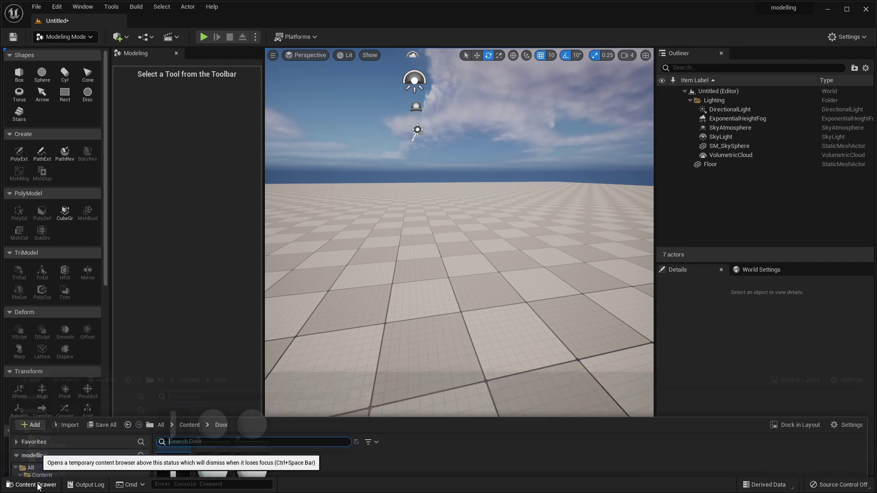
{"action": "left_click_drag", "start_coordinate": [172, 387], "coordinate": [434, 333]}
{"action": "scroll", "coordinate": [504, 204], "scroll_direction": "up", "scroll_amount": 5}
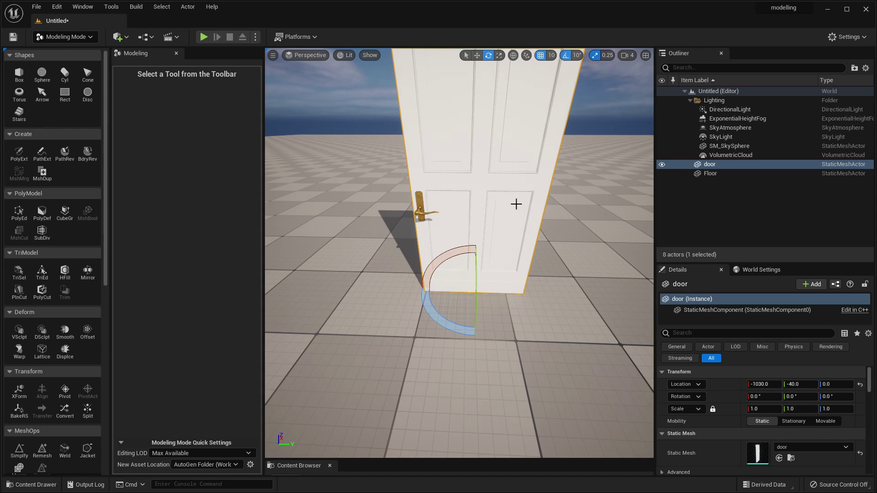
Step: Move the door with the translate gizmo to Y 0 and raise it to Z 70
{"action": "mouse_move", "coordinate": [464, 323]}
{"action": "left_mouse_down"}
{"action": "mouse_move", "coordinate": [412, 325]}
{"action": "mouse_move", "coordinate": [464, 323]}
{"action": "left_mouse_up"}
{"action": "left_click", "coordinate": [477, 55]}
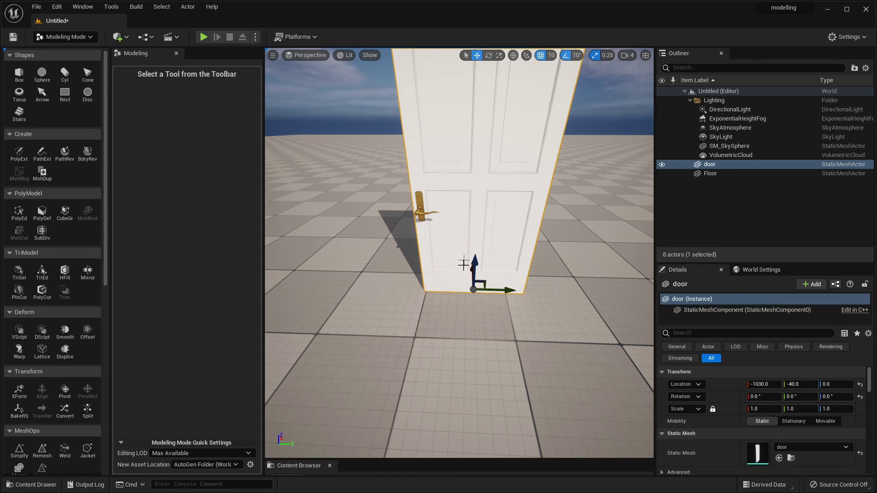
{"action": "left_click_drag", "start_coordinate": [475, 264], "coordinate": [483, 210]}
{"action": "left_click_drag", "start_coordinate": [518, 245], "coordinate": [586, 66]}
{"action": "right_click_drag", "start_coordinate": [585, 65], "coordinate": [590, 12]}
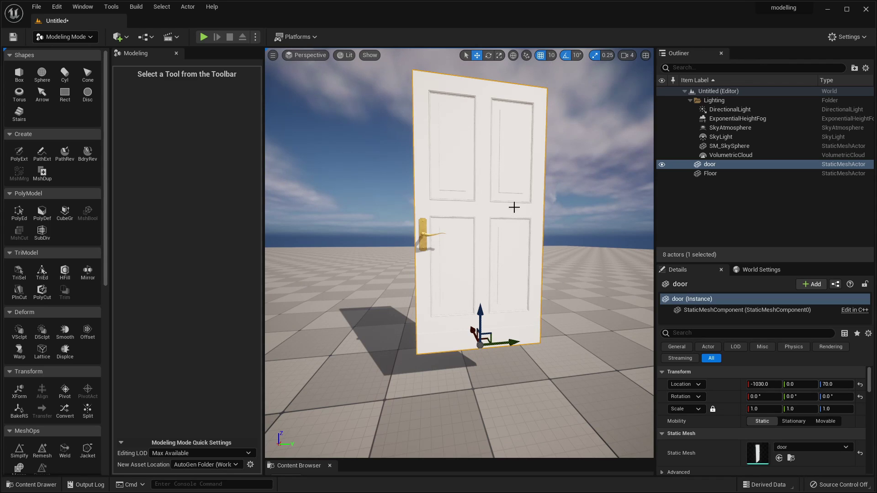
Step: Move the door's pivot to its lower handle-side corner with Edit Pivot, using a grid snap size of 1, and accept
{"action": "scroll", "coordinate": [61, 210], "scroll_direction": "down", "scroll_amount": 3}
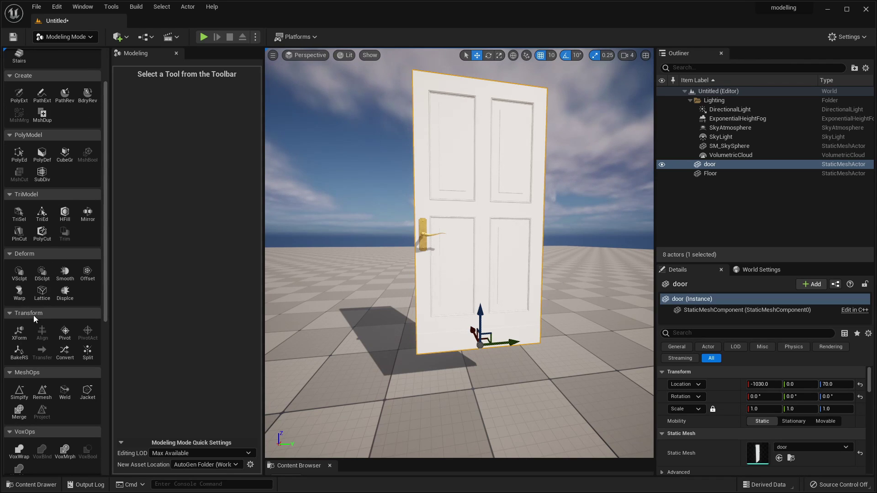
{"action": "left_click", "coordinate": [69, 334]}
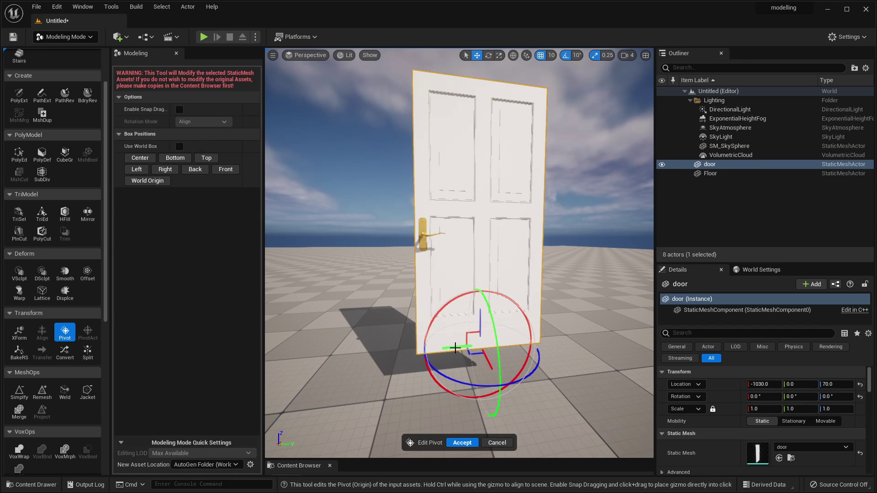
{"action": "left_click_drag", "start_coordinate": [449, 348], "coordinate": [397, 352]}
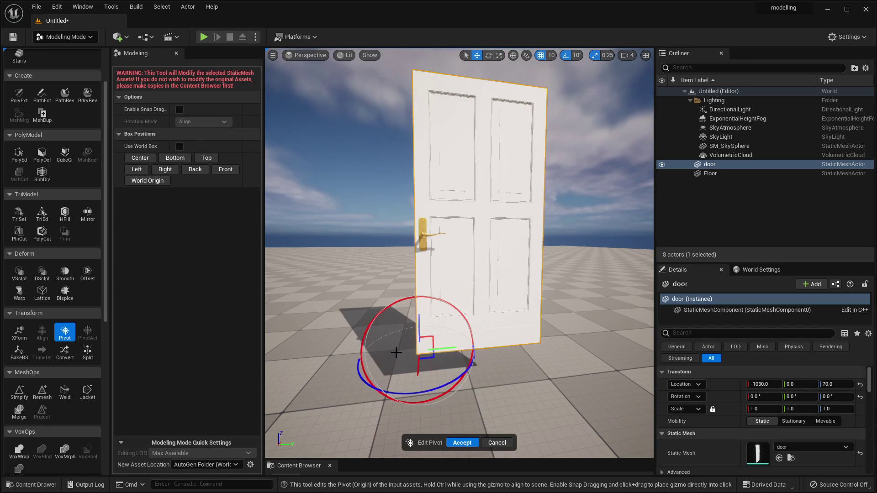
{"action": "left_click", "coordinate": [603, 139]}
{"action": "left_click", "coordinate": [552, 55]}
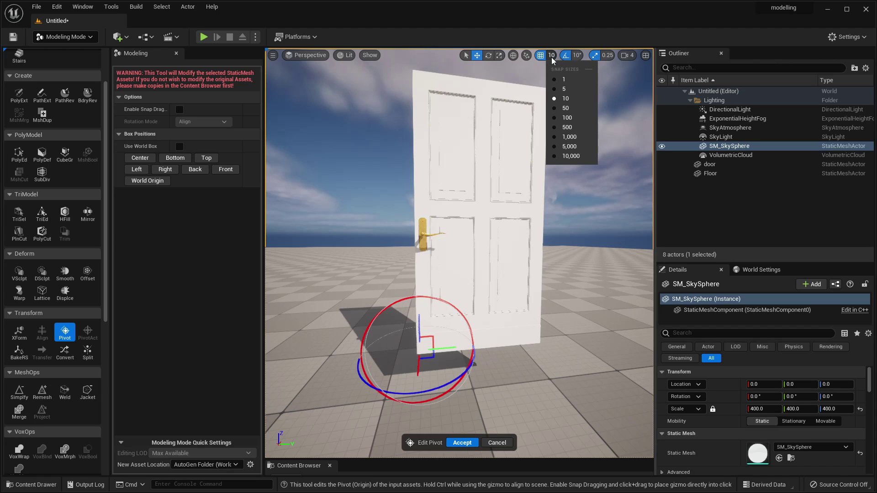
{"action": "left_click", "coordinate": [567, 84]}
{"action": "mouse_move", "coordinate": [442, 359]}
{"action": "left_mouse_down"}
{"action": "mouse_move", "coordinate": [427, 354]}
{"action": "mouse_move", "coordinate": [454, 349]}
{"action": "mouse_move", "coordinate": [443, 349]}
{"action": "left_mouse_up"}
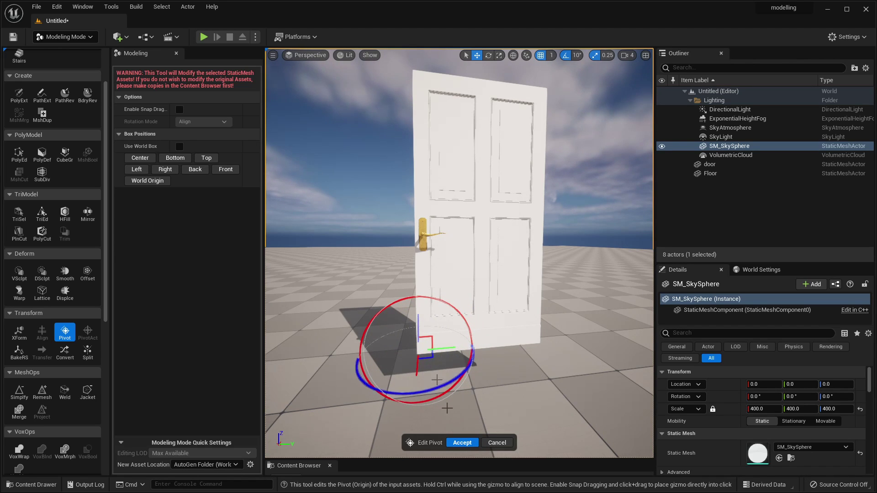
{"action": "left_click", "coordinate": [460, 442]}
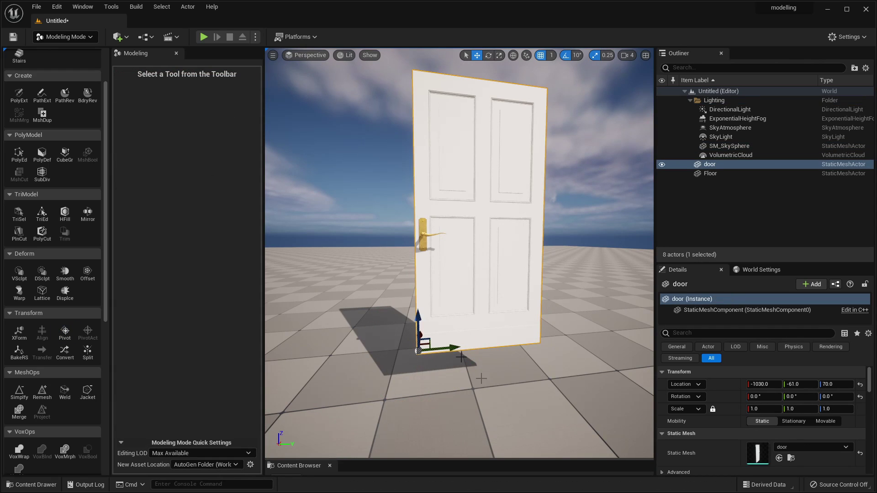
Step: Place a second copy of the door mesh in the level and raise it to Z 21
{"action": "left_click", "coordinate": [31, 485]}
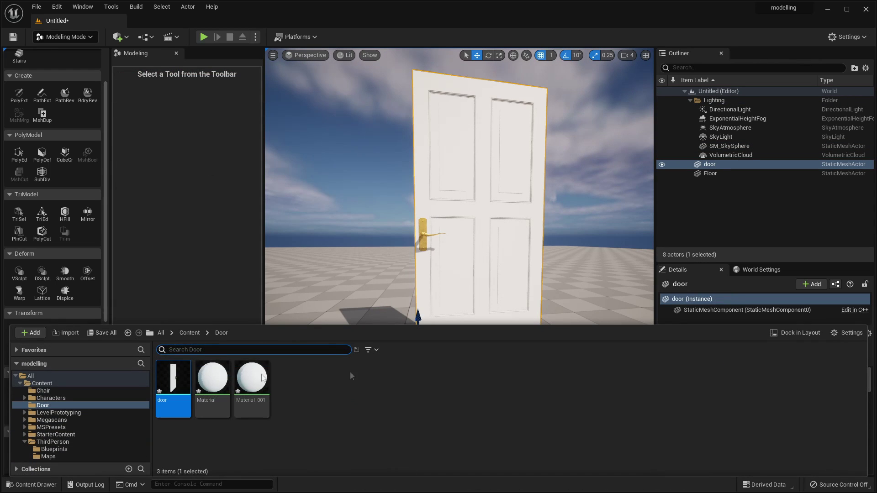
{"action": "left_click_drag", "start_coordinate": [173, 388], "coordinate": [358, 322]}
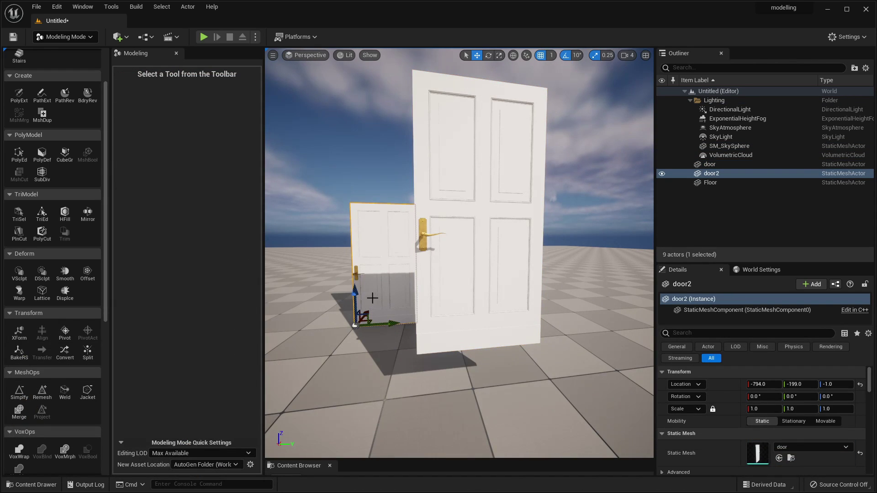
{"action": "key", "text": "f"}
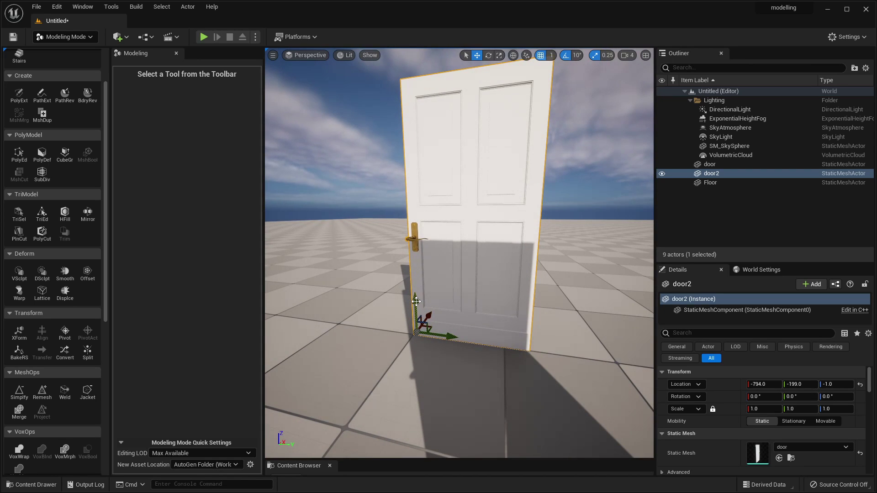
{"action": "left_click_drag", "start_coordinate": [416, 302], "coordinate": [461, 246]}
Step: Rotate the second door about its vertical axis to 20°
{"action": "left_click", "coordinate": [488, 55]}
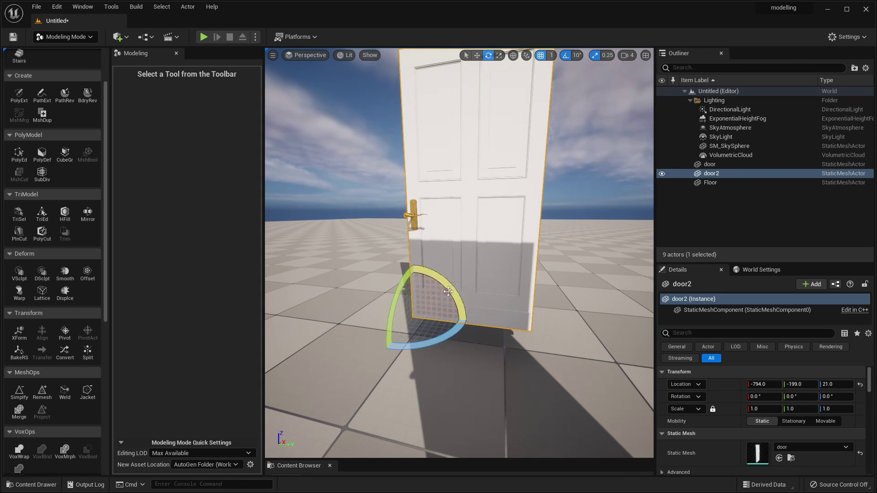
{"action": "left_click_drag", "start_coordinate": [444, 329], "coordinate": [461, 297]}
{"action": "right_click_drag", "start_coordinate": [424, 296], "coordinate": [496, 274]}
{"action": "key", "text": "s"}
{"action": "key", "text": "w"}
{"action": "key", "text": "s"}
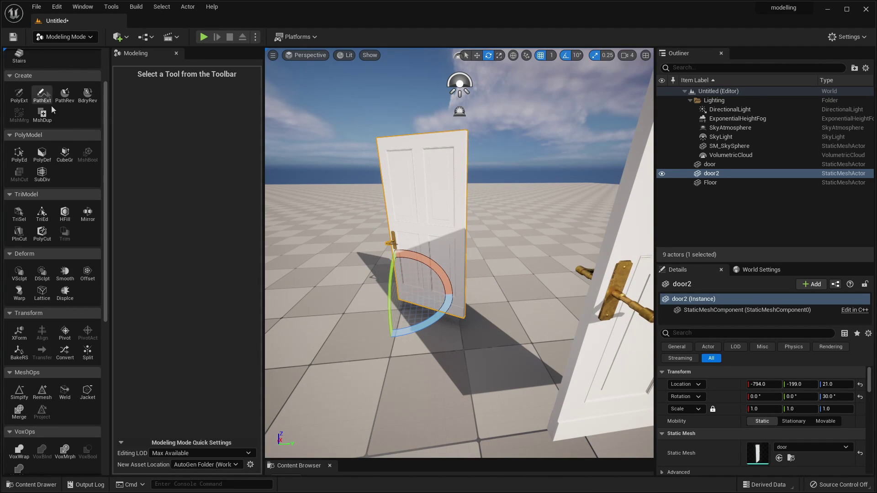
{"action": "left_click_drag", "start_coordinate": [430, 321], "coordinate": [395, 324]}
Step: Place the chair mesh from the Chair content folder on the floor, away from the doors
{"action": "mouse_move", "coordinate": [459, 253]}
{"action": "right_mouse_down"}
{"action": "mouse_move", "coordinate": [511, 247]}
{"action": "mouse_move", "coordinate": [473, 251]}
{"action": "mouse_move", "coordinate": [470, 242]}
{"action": "right_mouse_up"}
{"action": "key", "text": "s"}
{"action": "key", "text": "w"}
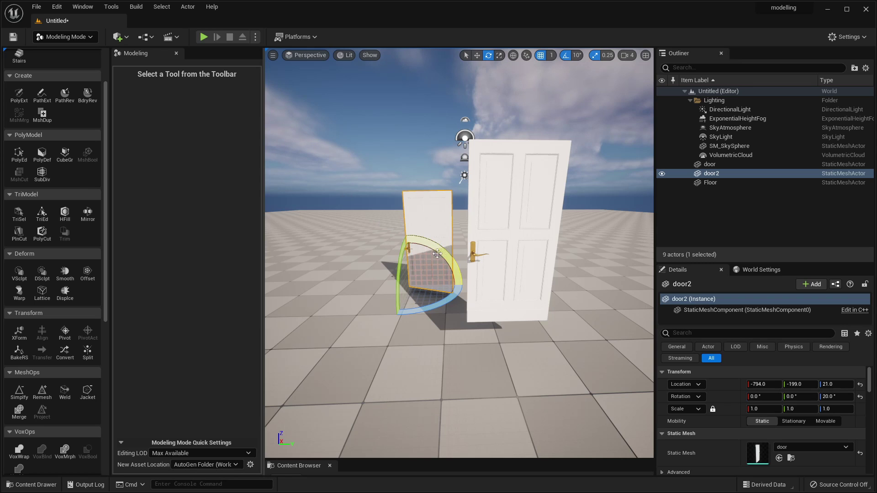
{"action": "key", "text": "s"}
{"action": "right_click_drag", "start_coordinate": [410, 275], "coordinate": [475, 283]}
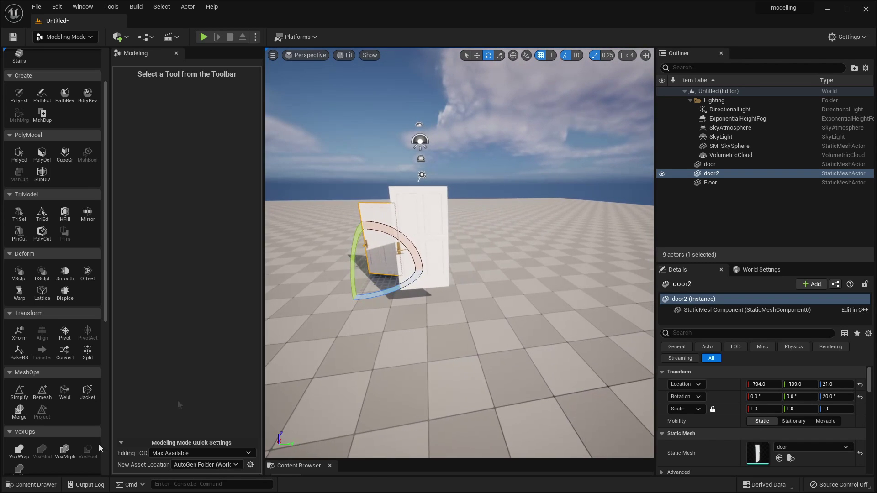
{"action": "left_click", "coordinate": [38, 488]}
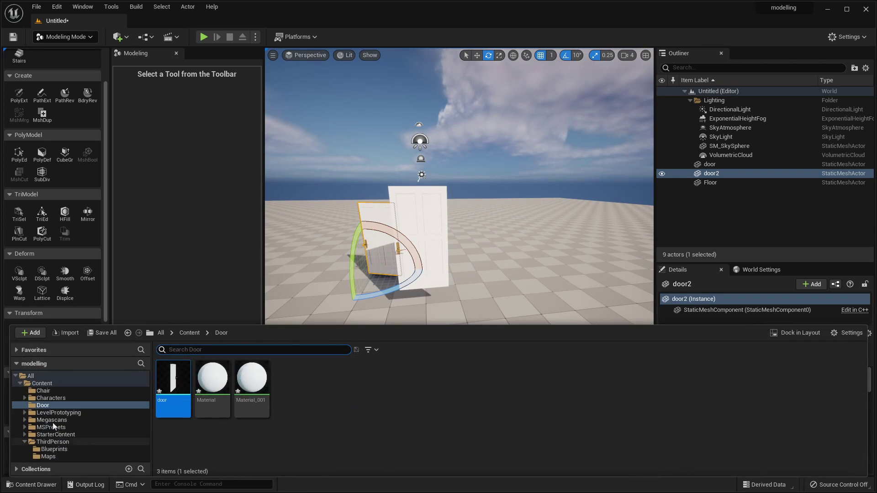
{"action": "left_click", "coordinate": [57, 390]}
{"action": "left_click_drag", "start_coordinate": [255, 388], "coordinate": [558, 291]}
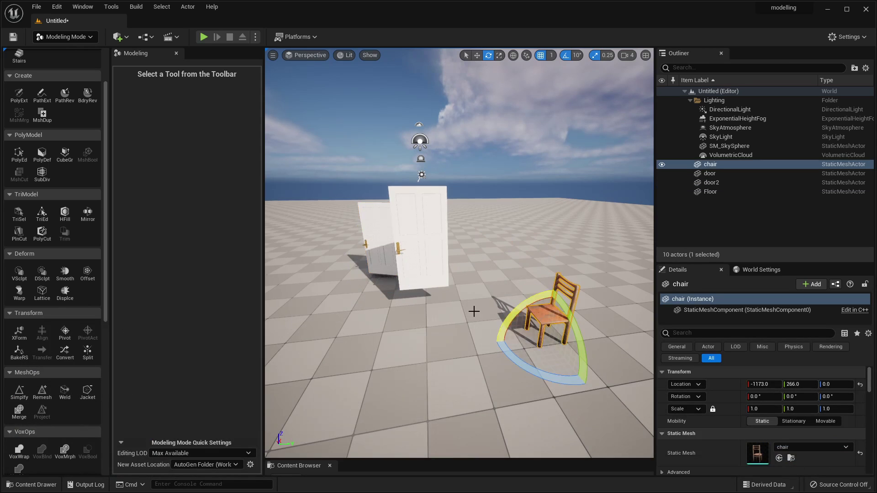
Step: Try Lattice Deform on the chair with 5 × 5 × 5 resolution, shifting the lattice points around the front of the seat
{"action": "key", "text": "f"}
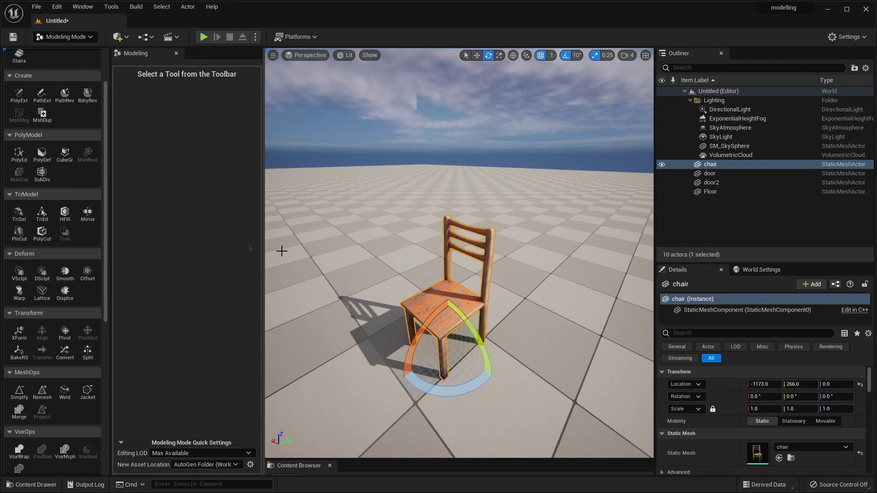
{"action": "left_click", "coordinate": [42, 292]}
{"action": "right_click_drag", "start_coordinate": [495, 369], "coordinate": [440, 347]}
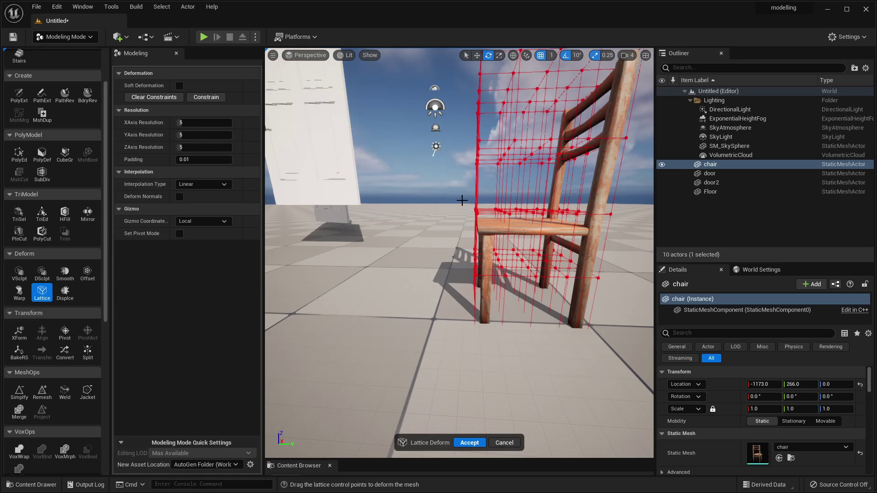
{"action": "left_click_drag", "start_coordinate": [500, 299], "coordinate": [510, 329]}
{"action": "left_click_drag", "start_coordinate": [467, 263], "coordinate": [384, 263]}
{"action": "right_click_drag", "start_coordinate": [384, 263], "coordinate": [344, 265]}
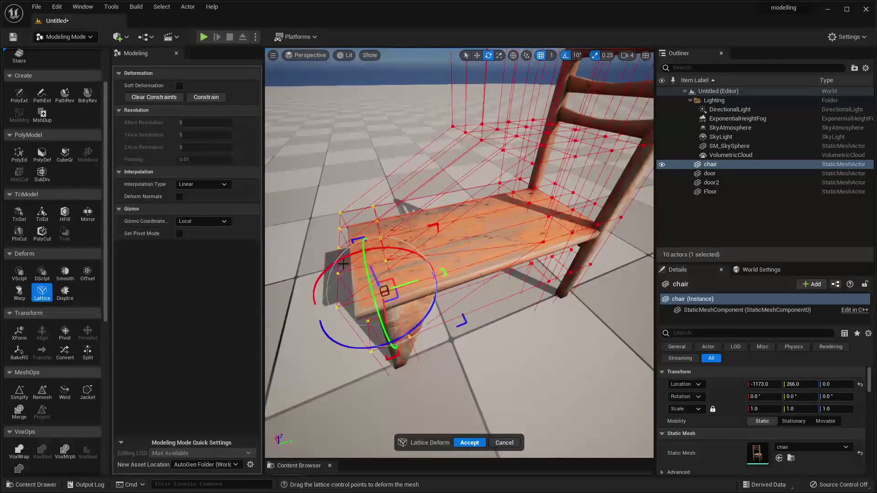
{"action": "left_click_drag", "start_coordinate": [417, 287], "coordinate": [520, 265]}
Step: Try rotating the upper lattice points around the chair's backrest, and cancel the Lattice Deform
{"action": "right_click_drag", "start_coordinate": [520, 265], "coordinate": [482, 201]}
{"action": "left_click_drag", "start_coordinate": [431, 195], "coordinate": [440, 204]}
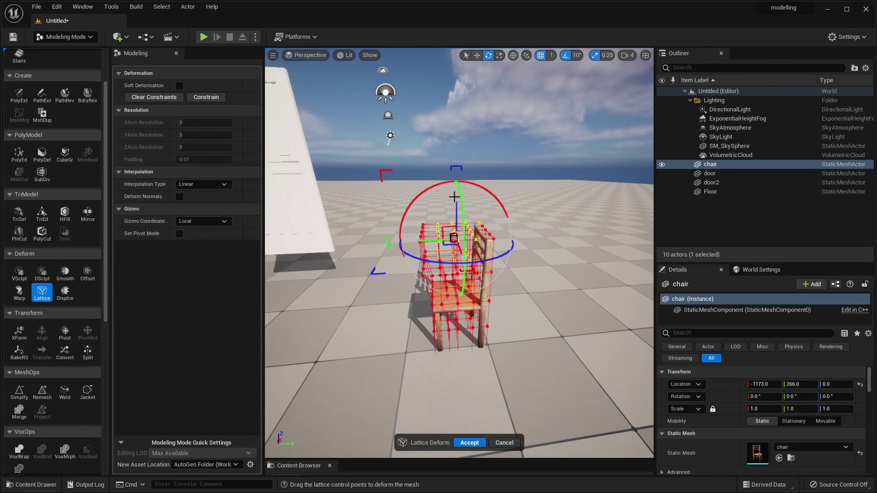
{"action": "mouse_move", "coordinate": [460, 207]}
{"action": "left_mouse_down"}
{"action": "mouse_move", "coordinate": [469, 243]}
{"action": "mouse_move", "coordinate": [457, 211]}
{"action": "left_mouse_up"}
{"action": "mouse_move", "coordinate": [457, 212]}
{"action": "right_mouse_down"}
{"action": "mouse_move", "coordinate": [476, 229]}
{"action": "mouse_move", "coordinate": [425, 242]}
{"action": "mouse_move", "coordinate": [452, 210]}
{"action": "mouse_move", "coordinate": [446, 218]}
{"action": "right_mouse_up"}
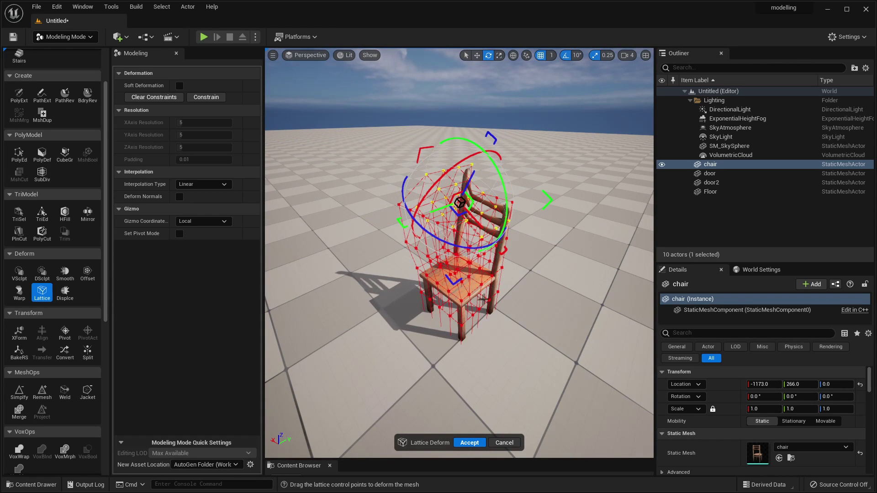
{"action": "right_click_drag", "start_coordinate": [474, 272], "coordinate": [532, 431]}
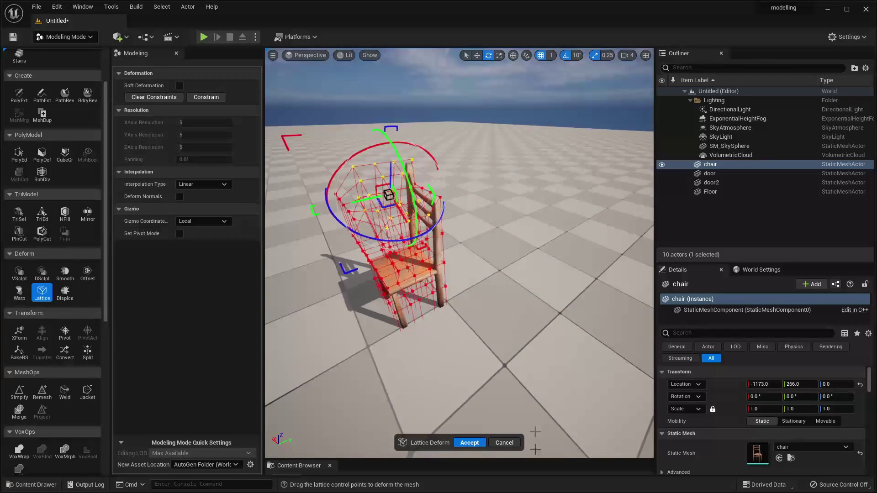
{"action": "left_click", "coordinate": [510, 446]}
Step: Apply the Warp tool to the first door with the Flare/Squish operation and adjust its gizmo
{"action": "right_click_drag", "start_coordinate": [465, 296], "coordinate": [449, 298]}
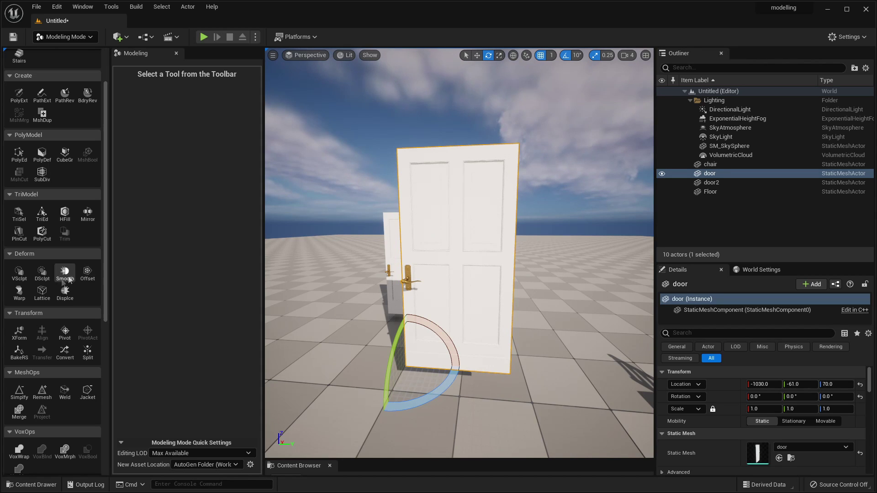
{"action": "left_click", "coordinate": [19, 292]}
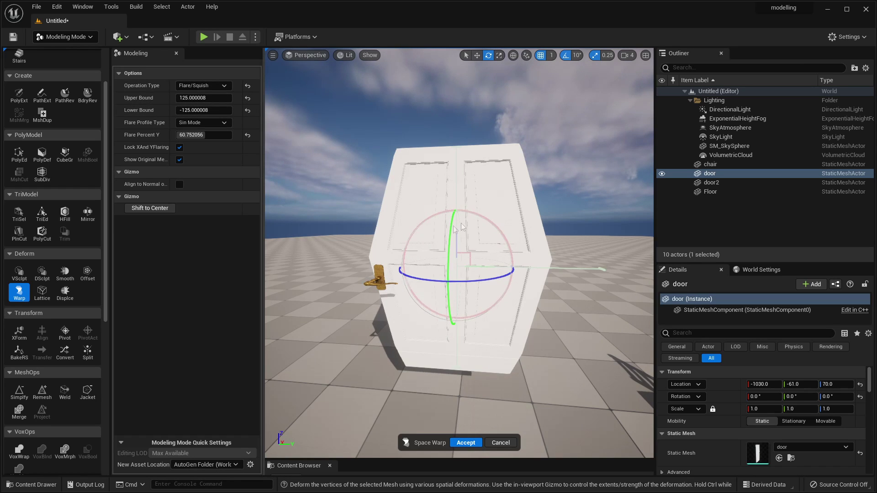
{"action": "left_click_drag", "start_coordinate": [451, 237], "coordinate": [442, 259]}
{"action": "left_click_drag", "start_coordinate": [476, 285], "coordinate": [488, 312]}
Step: Change the warp operation to Bend, adjust the gizmo on the door, and set the bend amount to 0 degrees
{"action": "left_click", "coordinate": [203, 85]}
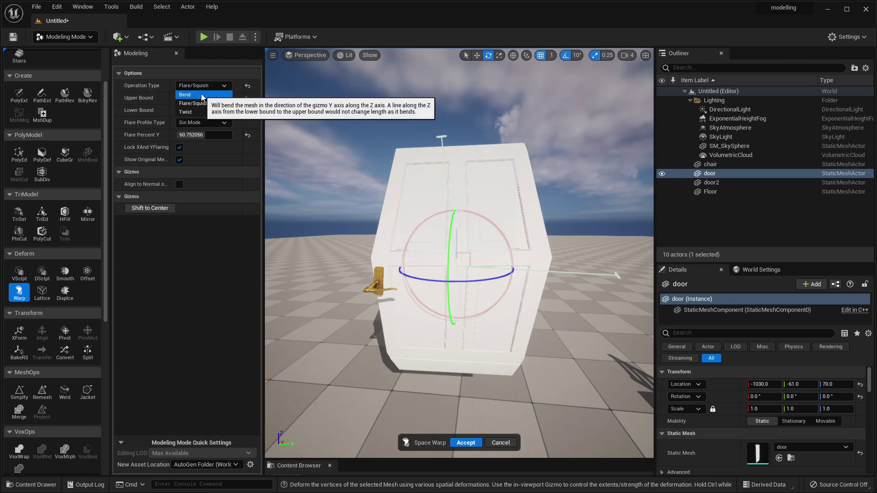
{"action": "left_click", "coordinate": [201, 95]}
{"action": "left_click_drag", "start_coordinate": [453, 258], "coordinate": [458, 173]}
{"action": "mouse_move", "coordinate": [198, 123]}
{"action": "left_mouse_down"}
{"action": "mouse_move", "coordinate": [236, 123]}
{"action": "mouse_move", "coordinate": [205, 123]}
{"action": "mouse_move", "coordinate": [213, 111]}
{"action": "mouse_move", "coordinate": [186, 110]}
{"action": "mouse_move", "coordinate": [209, 111]}
{"action": "mouse_move", "coordinate": [205, 98]}
{"action": "mouse_move", "coordinate": [215, 98]}
{"action": "mouse_move", "coordinate": [215, 122]}
{"action": "mouse_move", "coordinate": [195, 122]}
{"action": "left_mouse_up"}
{"action": "type", "text": "0"}
{"action": "key", "text": "Return"}
Step: Change the door's warp operation to Twist and set the twist to about 75 degrees
{"action": "left_click", "coordinate": [185, 86]}
{"action": "left_click", "coordinate": [204, 112]}
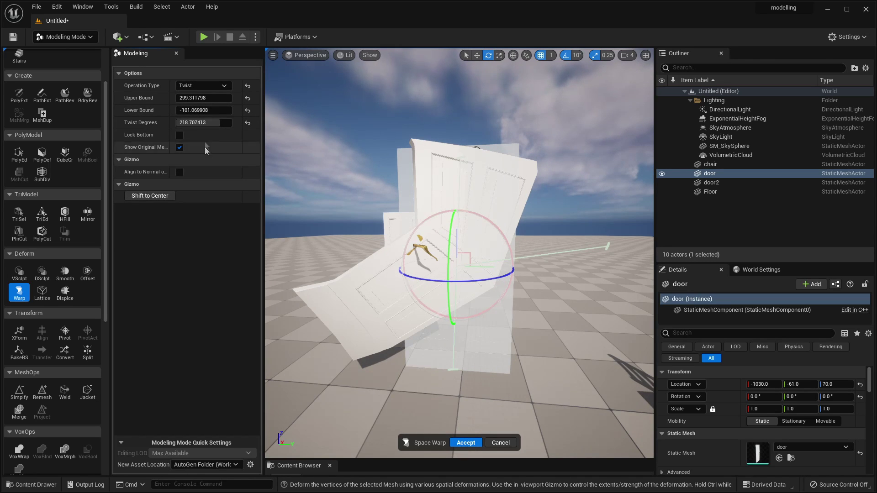
{"action": "left_click_drag", "start_coordinate": [208, 125], "coordinate": [189, 111]}
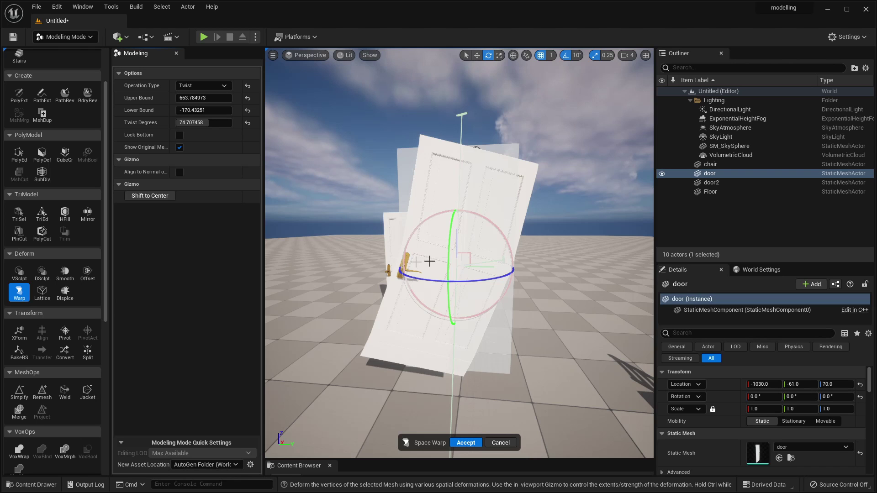
Step: Cancel the Space Warp on the first door
{"action": "left_click", "coordinate": [503, 442]}
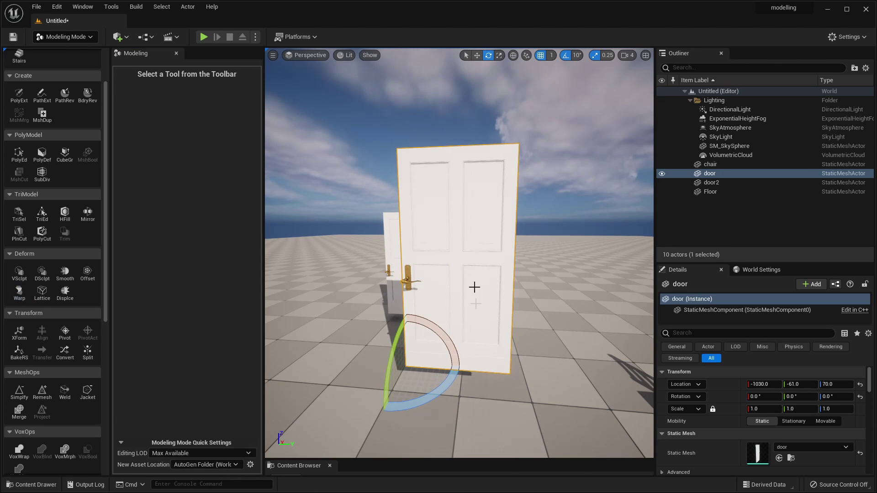
{"action": "mouse_move", "coordinate": [433, 228]}
{"action": "right_mouse_down"}
{"action": "mouse_move", "coordinate": [347, 270]}
{"action": "mouse_move", "coordinate": [447, 229]}
{"action": "right_mouse_up"}
{"action": "mouse_move", "coordinate": [427, 223]}
{"action": "right_mouse_down"}
{"action": "mouse_move", "coordinate": [374, 274]}
{"action": "mouse_move", "coordinate": [427, 224]}
{"action": "right_mouse_up"}
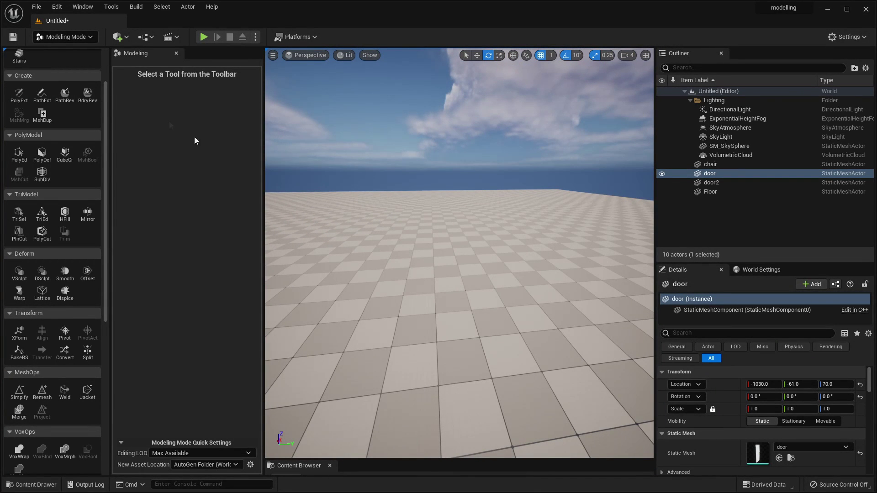
Step: Draw a closed freehand polygon on the empty floor with Polygon Extrude and extrude it upward into a block
{"action": "left_click", "coordinate": [20, 99]}
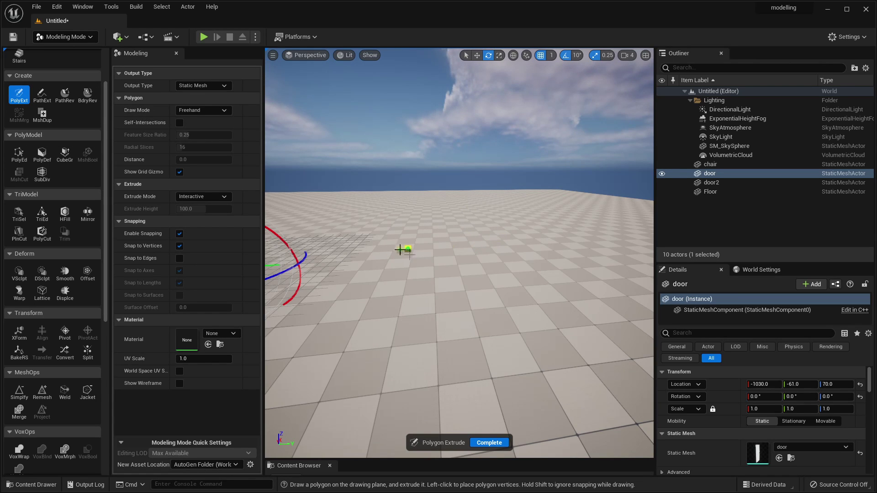
{"action": "mouse_move", "coordinate": [510, 284]}
{"action": "right_mouse_down"}
{"action": "mouse_move", "coordinate": [550, 243]}
{"action": "mouse_move", "coordinate": [511, 280]}
{"action": "mouse_move", "coordinate": [499, 252]}
{"action": "mouse_move", "coordinate": [527, 247]}
{"action": "right_mouse_up"}
{"action": "left_click", "coordinate": [424, 318], "text": "ctrl"}
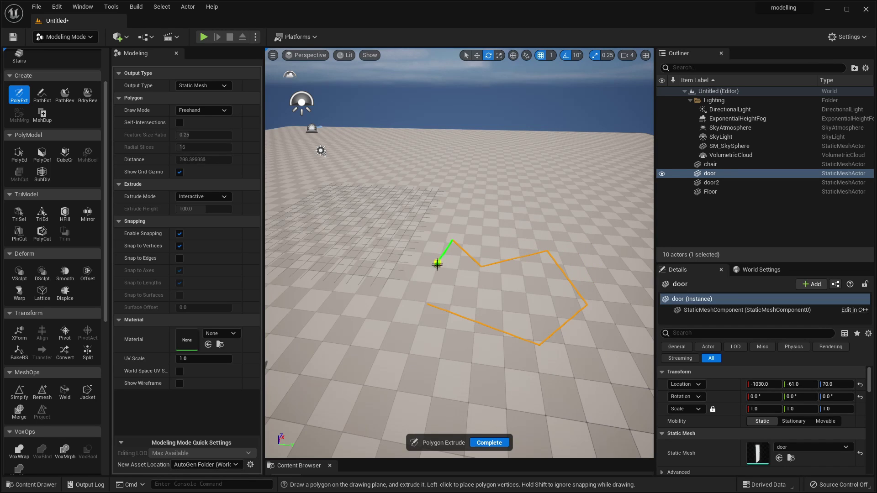
{"action": "left_click", "coordinate": [452, 241]}
{"action": "left_click", "coordinate": [427, 305]}
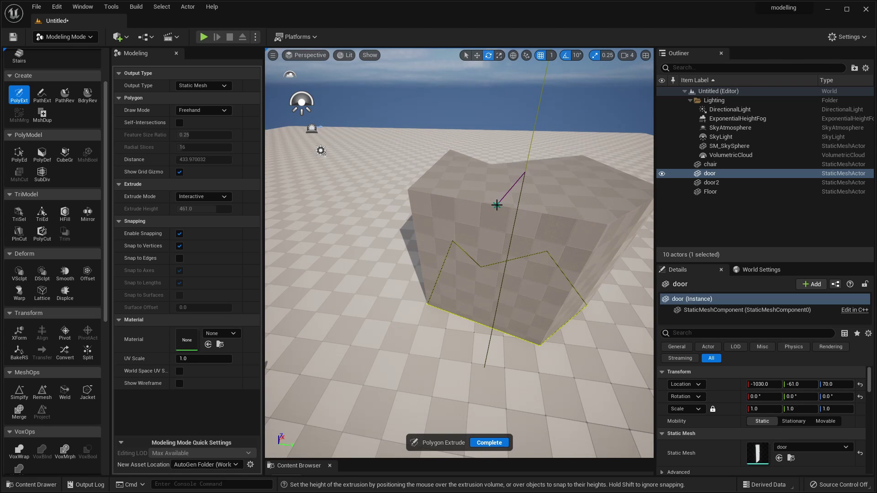
{"action": "left_click", "coordinate": [576, 265]}
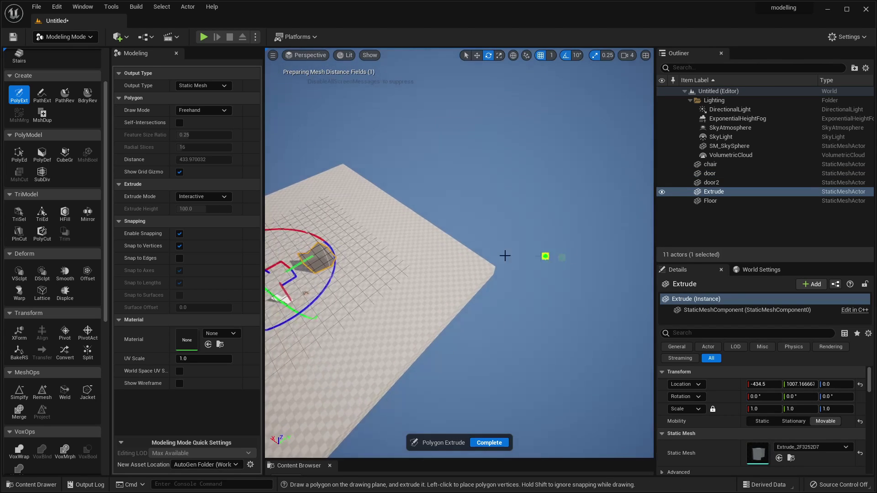
Step: Replace the extruded block with a new freehand polygon extruded into a notched block on the floor near the chair
{"action": "right_click_drag", "start_coordinate": [506, 256], "coordinate": [474, 183]}
{"action": "scroll", "coordinate": [474, 255], "scroll_direction": "up", "scroll_amount": 8}
{"action": "key", "text": "s"}
{"action": "right_click_drag", "start_coordinate": [474, 283], "coordinate": [487, 309]}
{"action": "left_click", "coordinate": [499, 442]}
{"action": "left_click_drag", "start_coordinate": [484, 320], "coordinate": [594, 320], "text": "alt"}
{"action": "key", "text": "a"}
{"action": "right_click_drag", "start_coordinate": [475, 336], "coordinate": [582, 332]}
{"action": "key", "text": "s"}
{"action": "left_click_drag", "start_coordinate": [488, 338], "coordinate": [499, 290]}
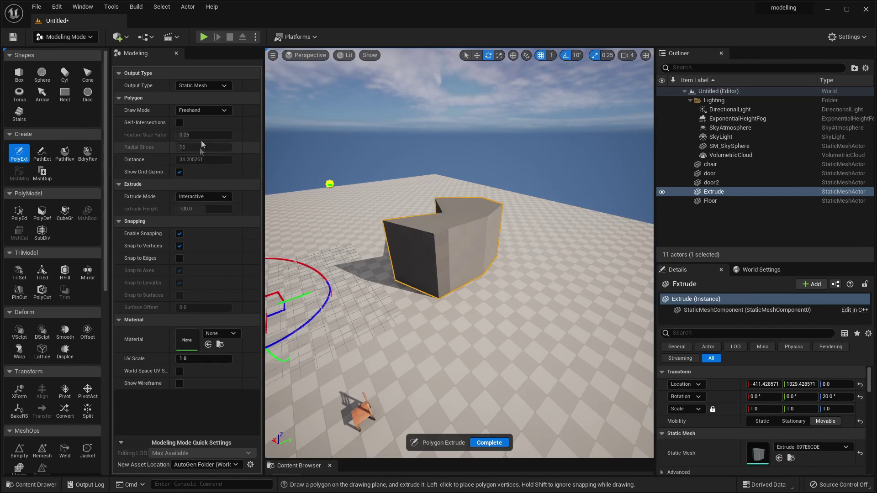
Step: Set the Polygon Extrude draw mode to Square, draw a square on the floor beside the chair and extrude it into a block
{"action": "left_click", "coordinate": [217, 112]}
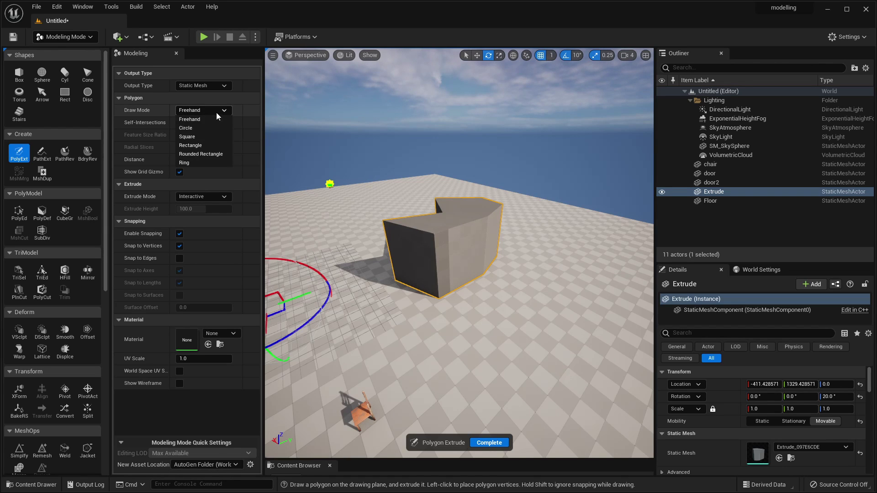
{"action": "left_click", "coordinate": [188, 137]}
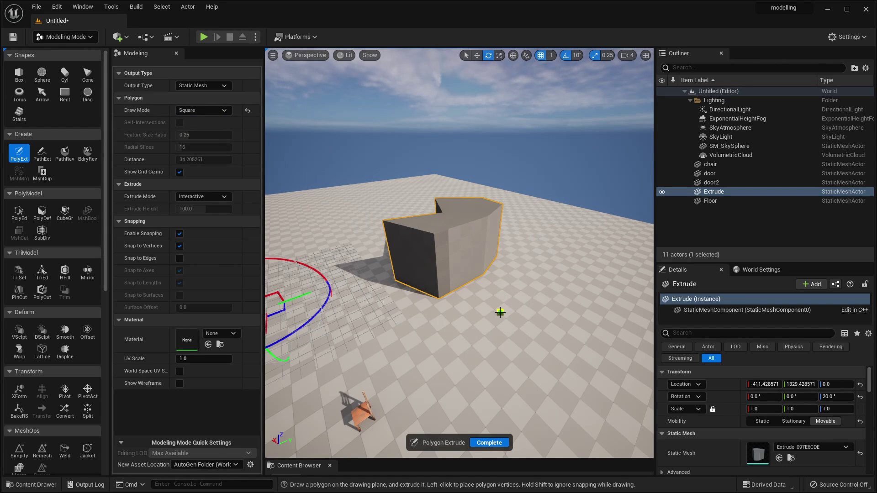
{"action": "left_click", "coordinate": [589, 386]}
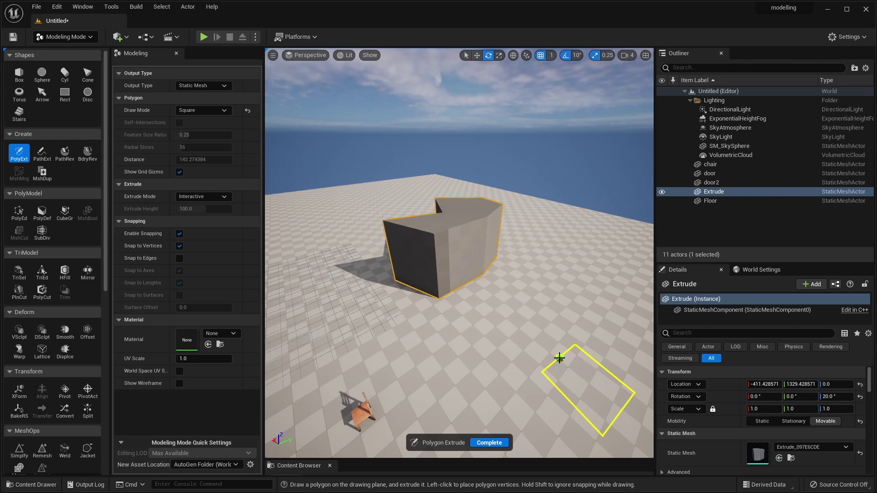
{"action": "left_click", "coordinate": [520, 347]}
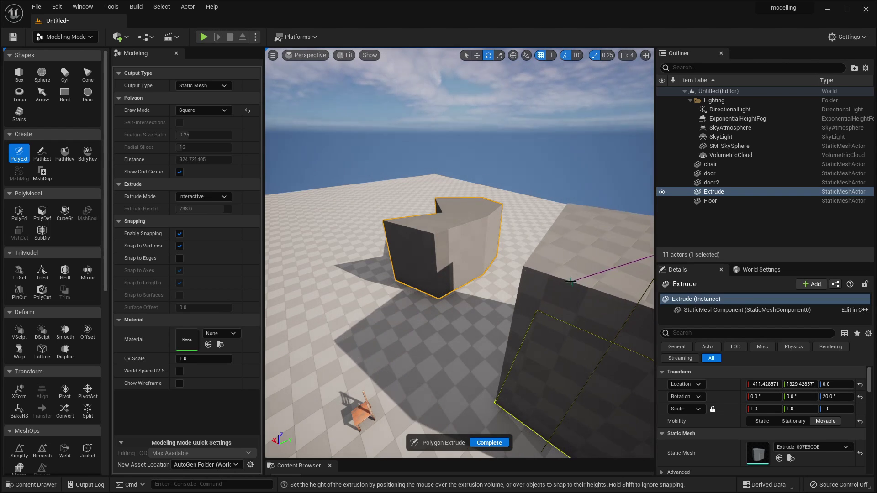
{"action": "left_click", "coordinate": [508, 333]}
{"action": "right_click_drag", "start_coordinate": [508, 334], "coordinate": [644, 371]}
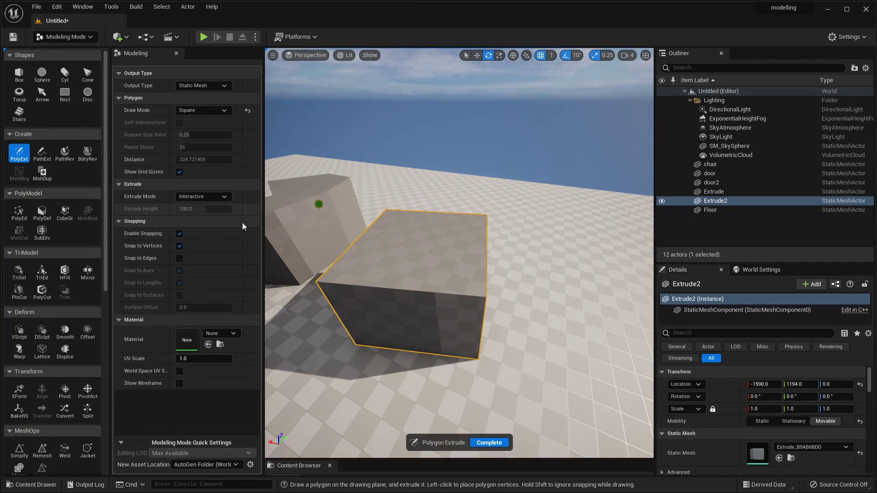
Step: Open the square block in PolyGroup Edit, raise its top face and pull one side face outward
{"action": "left_click", "coordinate": [207, 110]}
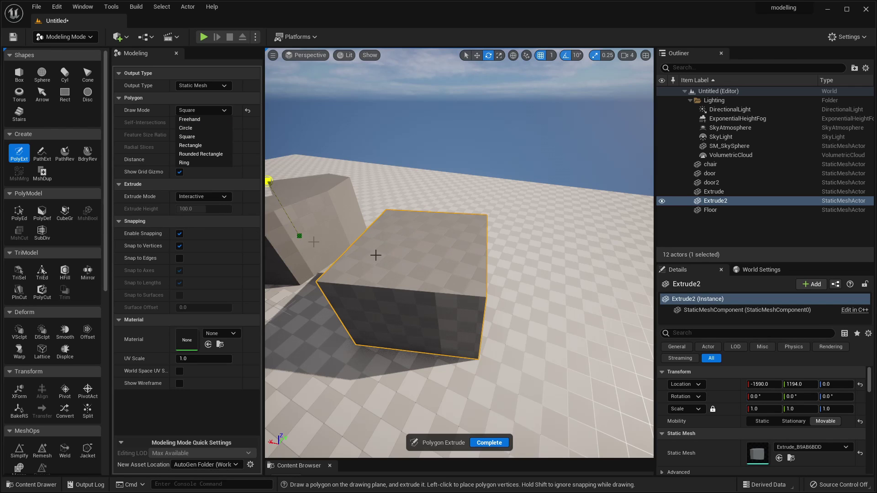
{"action": "left_click", "coordinate": [25, 219]}
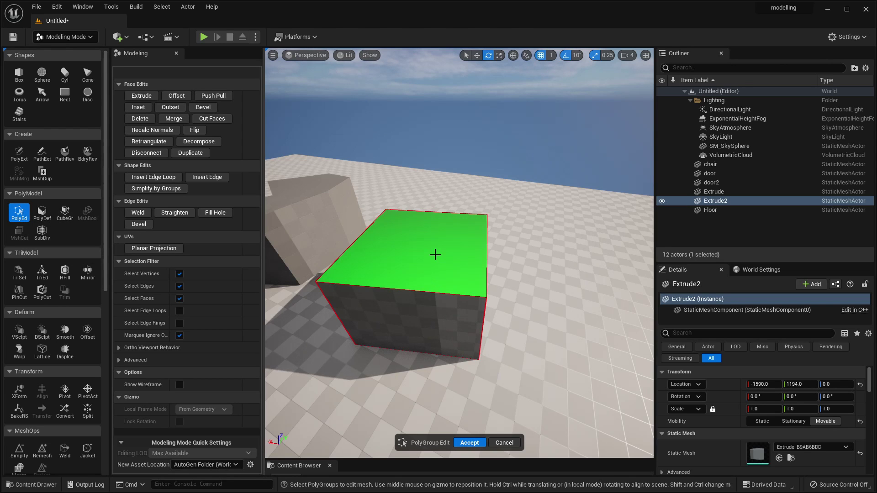
{"action": "left_click", "coordinate": [435, 255]}
{"action": "left_click_drag", "start_coordinate": [416, 217], "coordinate": [415, 137]}
{"action": "left_click", "coordinate": [437, 239]}
{"action": "right_click_drag", "start_coordinate": [530, 254], "coordinate": [470, 274]}
{"action": "left_click_drag", "start_coordinate": [407, 277], "coordinate": [306, 294]}
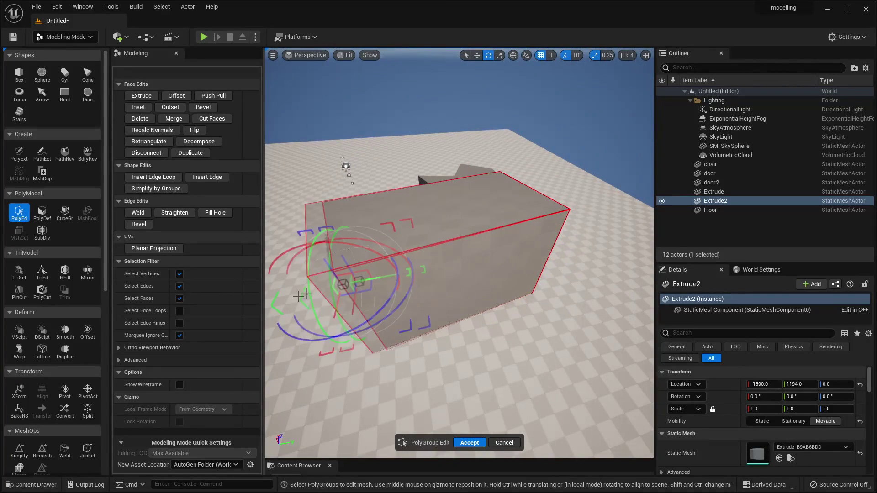
Step: Pull the square block's long side face outward and accept the PolyGroup edits
{"action": "left_click", "coordinate": [488, 283]}
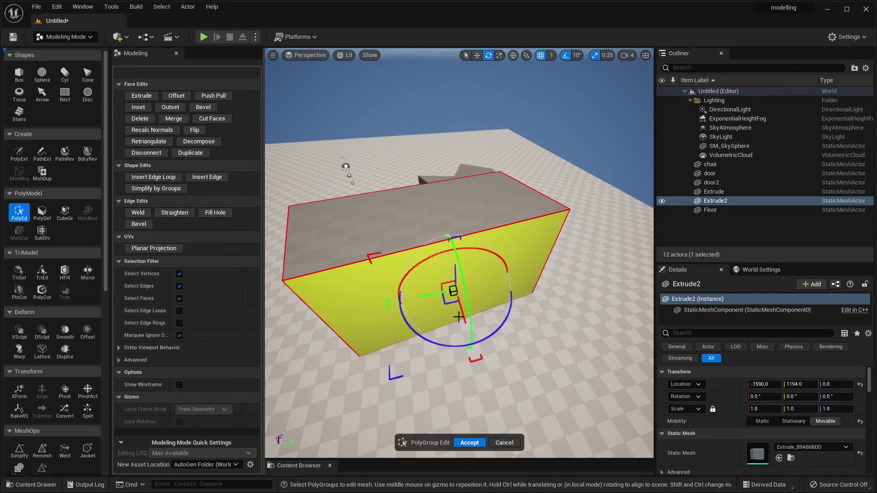
{"action": "left_click_drag", "start_coordinate": [461, 309], "coordinate": [476, 368]}
{"action": "right_click_drag", "start_coordinate": [484, 276], "coordinate": [635, 299]}
{"action": "left_click_drag", "start_coordinate": [507, 287], "coordinate": [471, 293], "text": "alt"}
{"action": "right_click_drag", "start_coordinate": [470, 292], "coordinate": [484, 320]}
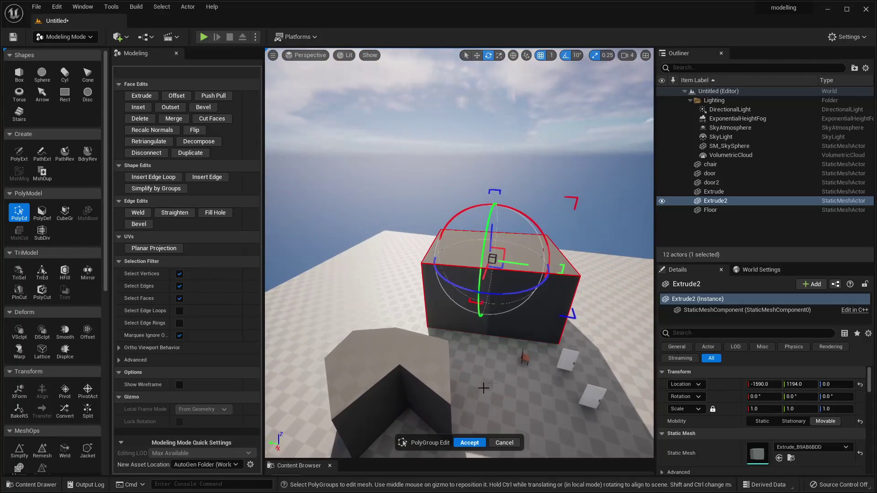
{"action": "left_click", "coordinate": [467, 442]}
Step: Draw a closed path on the open floor with Path Extrude, make it about 66 wide and extrude it into a walled enclosure
{"action": "right_click_drag", "start_coordinate": [468, 443], "coordinate": [315, 325]}
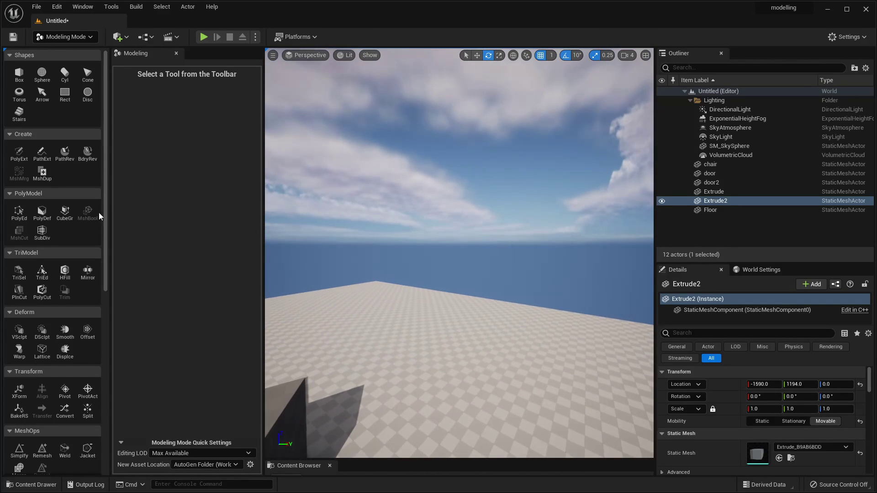
{"action": "left_click_drag", "start_coordinate": [435, 314], "coordinate": [487, 292], "text": "alt"}
{"action": "left_click", "coordinate": [42, 154]}
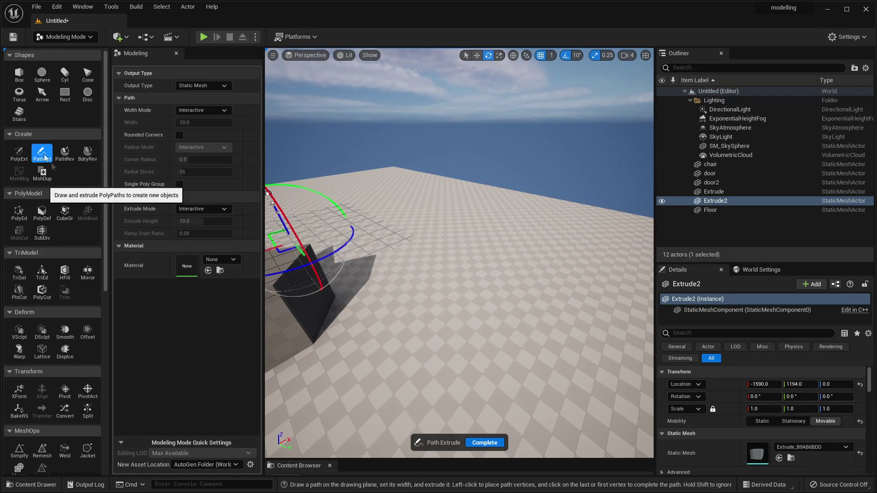
{"action": "scroll", "coordinate": [457, 242], "scroll_direction": "up", "scroll_amount": 3}
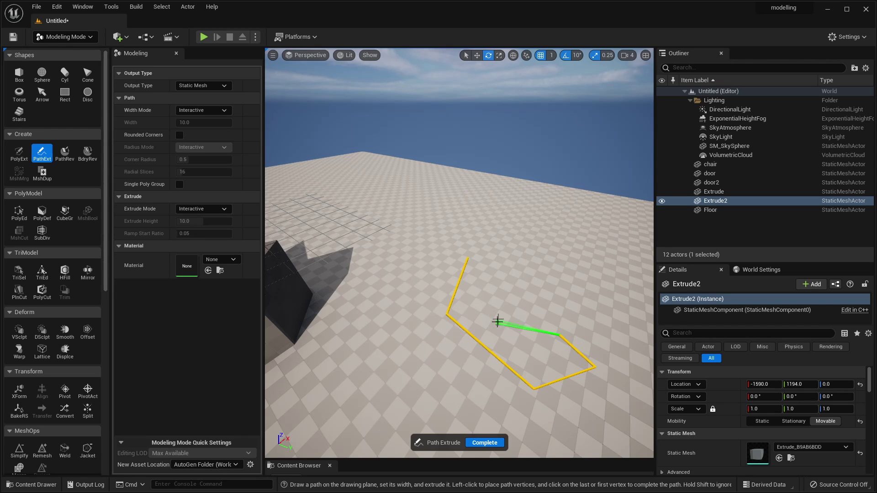
{"action": "left_click", "coordinate": [468, 258]}
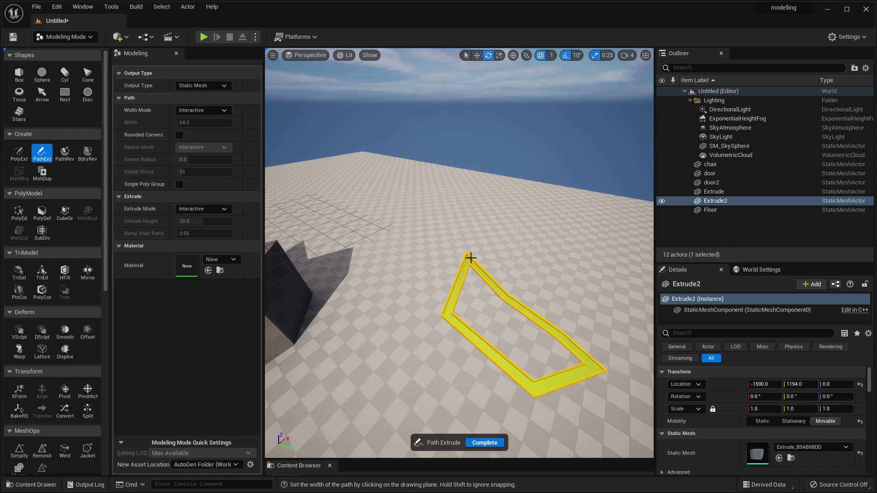
{"action": "left_click", "coordinate": [472, 258]}
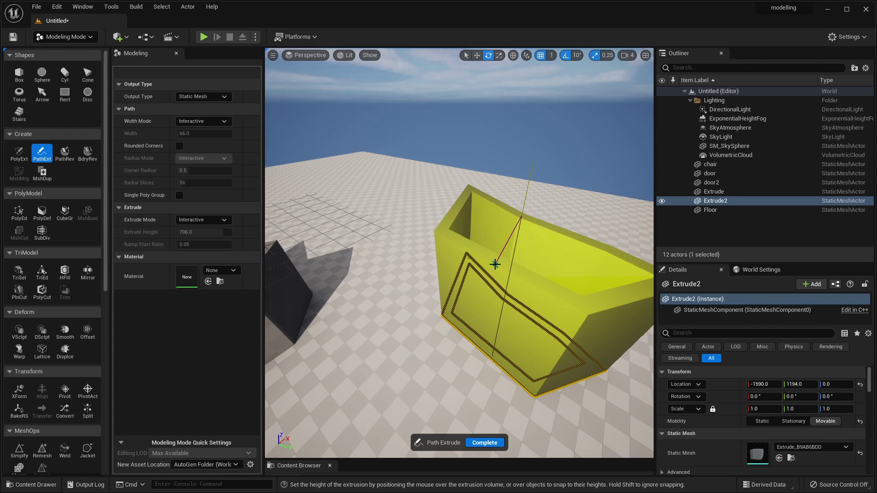
{"action": "left_click", "coordinate": [581, 276]}
{"action": "right_click_drag", "start_coordinate": [581, 276], "coordinate": [417, 296]}
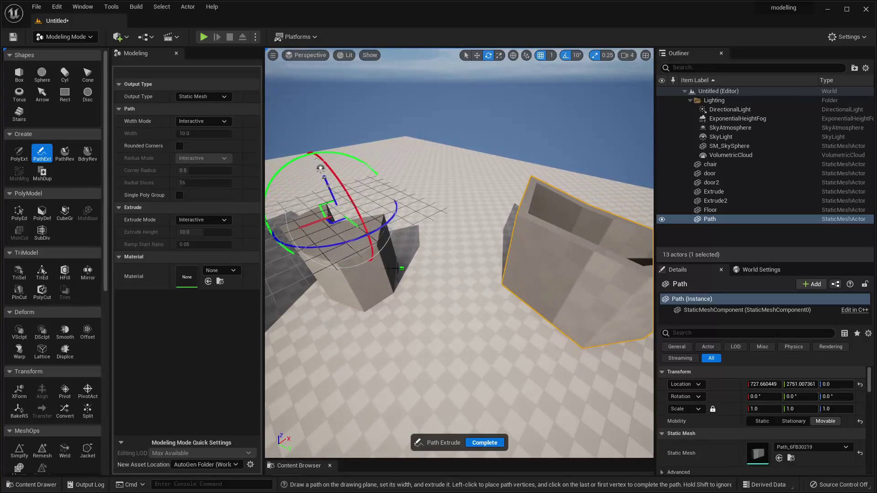
Step: Draw a closed triangular profile beside the purple axis with the Path Revolve tool to revolve it into a ring
{"action": "right_click_drag", "start_coordinate": [446, 268], "coordinate": [446, 268]}
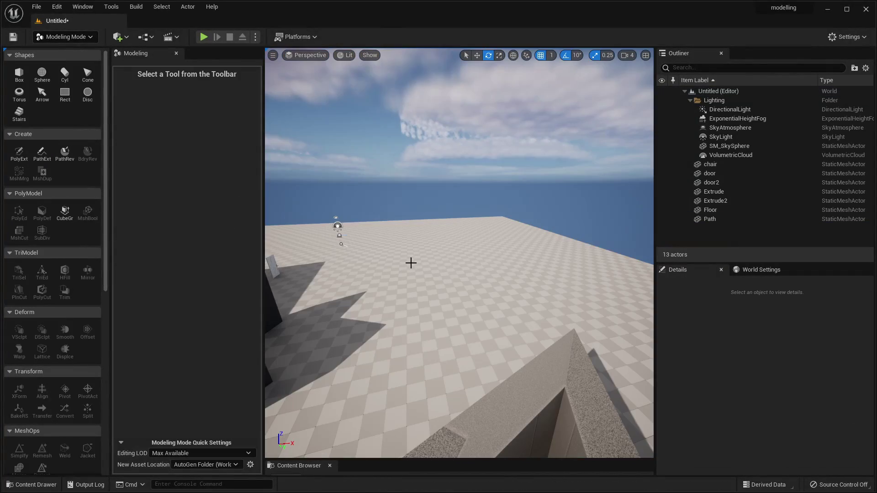
{"action": "right_click_drag", "start_coordinate": [450, 313], "coordinate": [449, 312]}
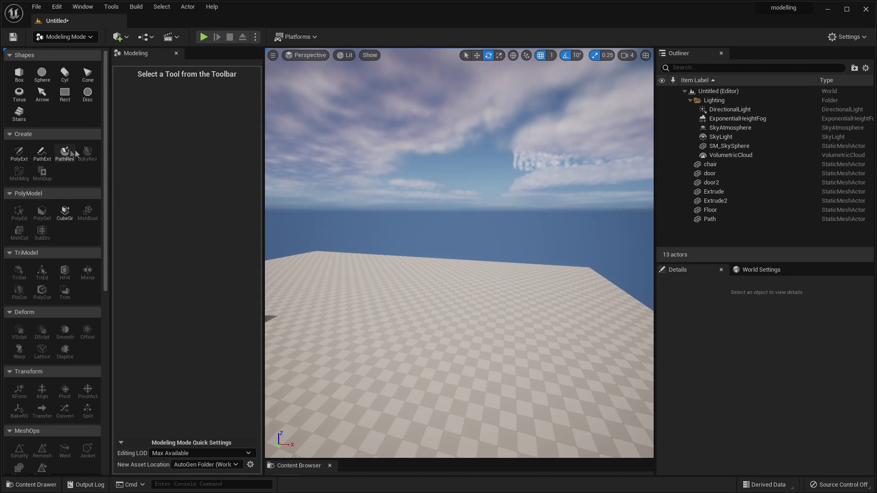
{"action": "right_click_drag", "start_coordinate": [390, 264], "coordinate": [390, 264]}
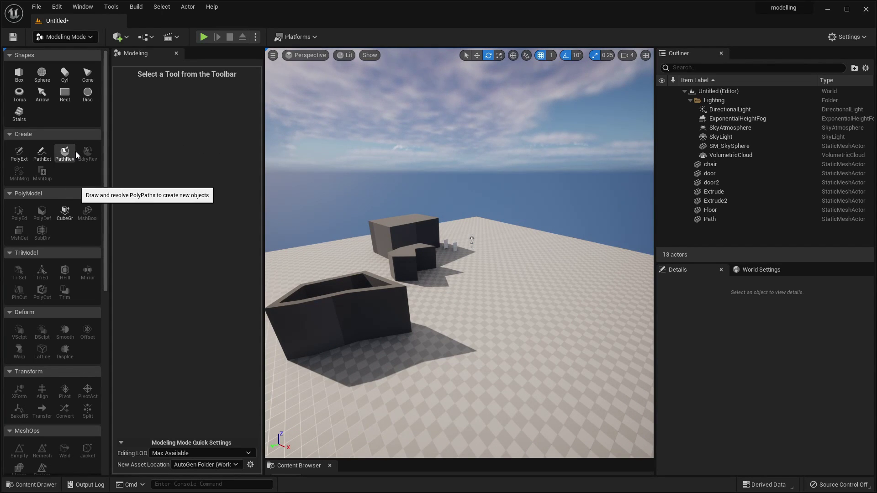
{"action": "left_click", "coordinate": [65, 153]}
{"action": "mouse_move", "coordinate": [562, 290]}
{"action": "right_mouse_down"}
{"action": "mouse_move", "coordinate": [499, 272]}
{"action": "mouse_move", "coordinate": [588, 317]}
{"action": "mouse_move", "coordinate": [527, 304]}
{"action": "right_mouse_up"}
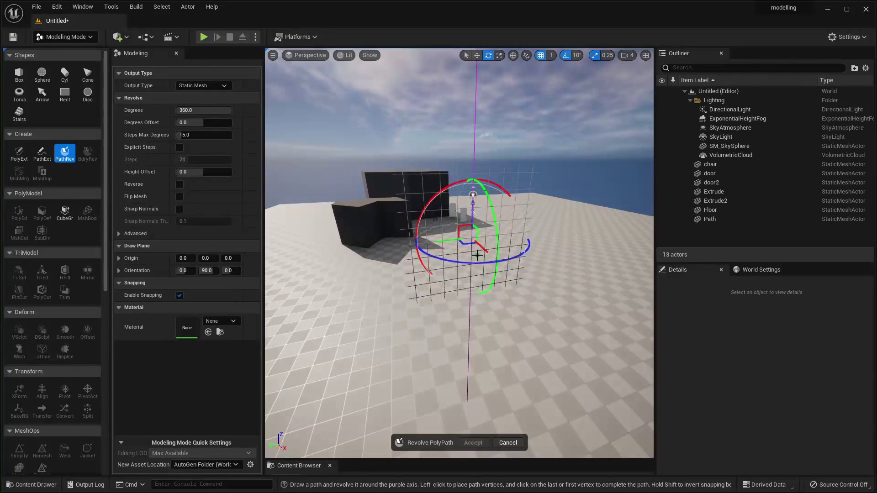
{"action": "left_click", "coordinate": [523, 289]}
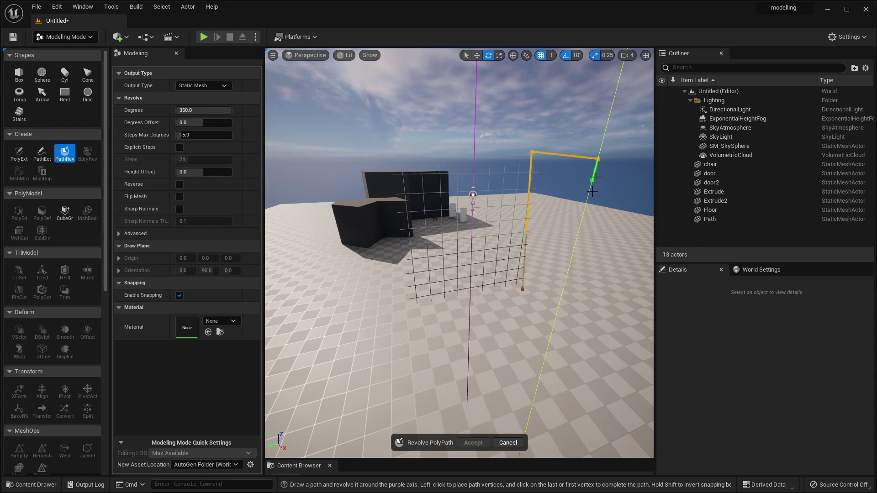
{"action": "left_click", "coordinate": [524, 289]}
{"action": "key", "text": "s"}
{"action": "mouse_move", "coordinate": [523, 289]}
{"action": "right_mouse_down"}
{"action": "mouse_move", "coordinate": [523, 329]}
{"action": "mouse_move", "coordinate": [524, 297]}
{"action": "right_mouse_up"}
{"action": "key", "text": "w"}
{"action": "right_click_drag", "start_coordinate": [488, 206], "coordinate": [489, 237]}
{"action": "key", "text": "s"}
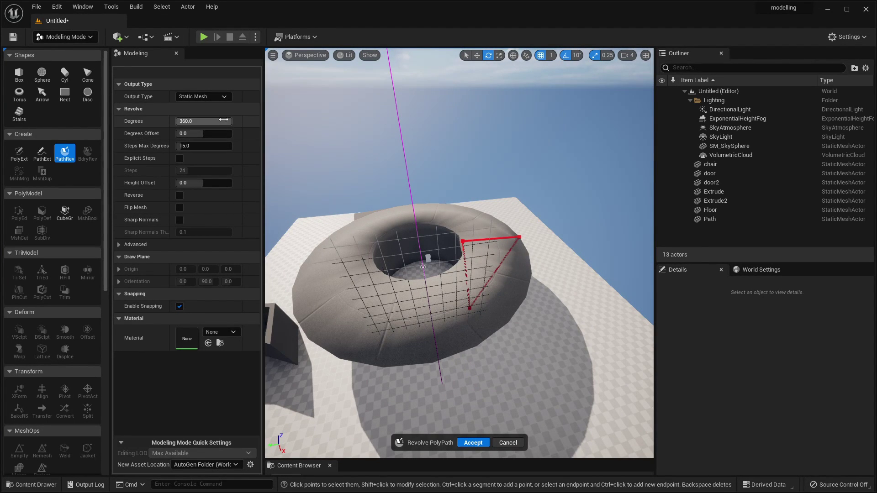
Step: Set the revolve to about 170 degrees, with 144 degrees offset, 66.4 steps max degrees and 0.584 height offset, and accept it
{"action": "left_click_drag", "start_coordinate": [213, 121], "coordinate": [194, 121]}
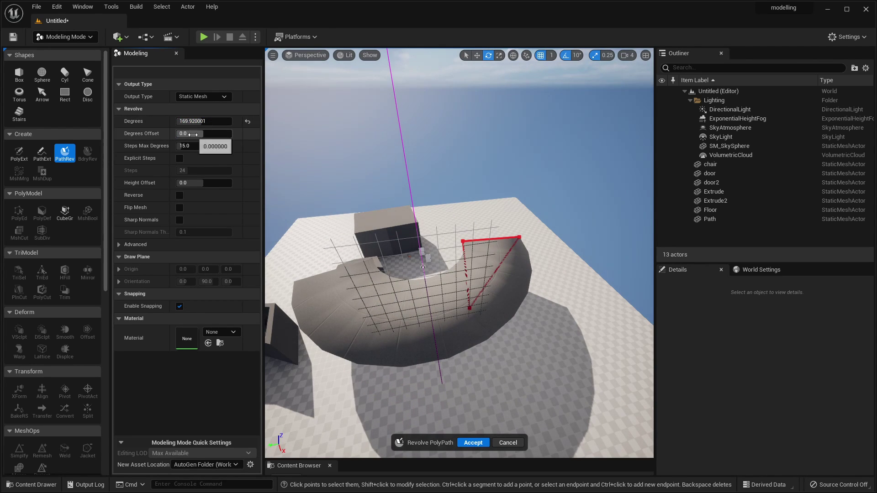
{"action": "left_click_drag", "start_coordinate": [187, 134], "coordinate": [213, 146]}
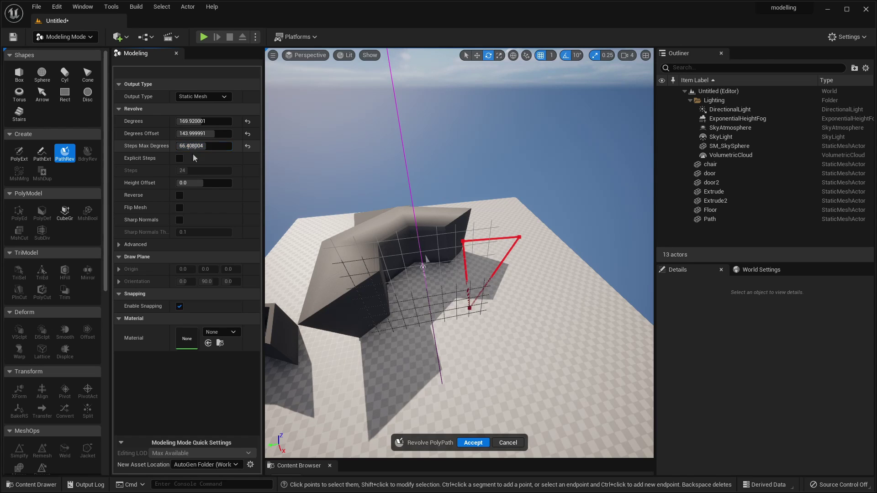
{"action": "left_click_drag", "start_coordinate": [192, 183], "coordinate": [219, 183]}
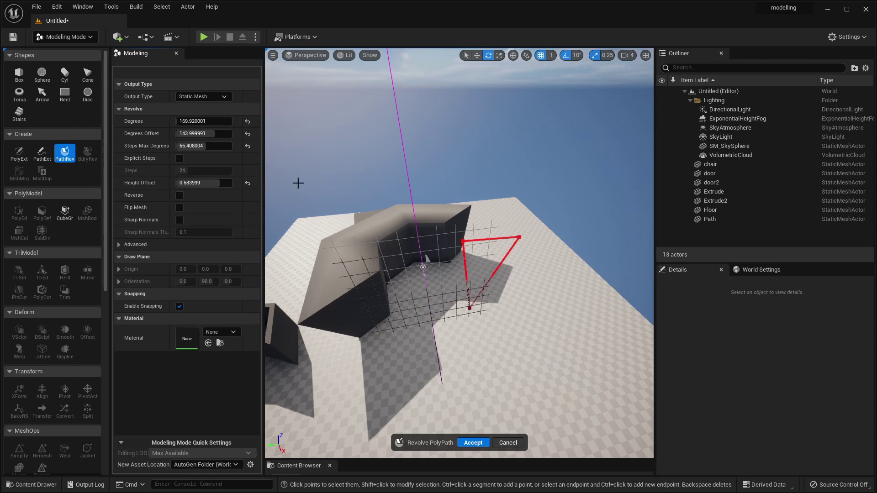
{"action": "right_click_drag", "start_coordinate": [525, 301], "coordinate": [461, 296]}
{"action": "right_click_drag", "start_coordinate": [540, 340], "coordinate": [475, 305]}
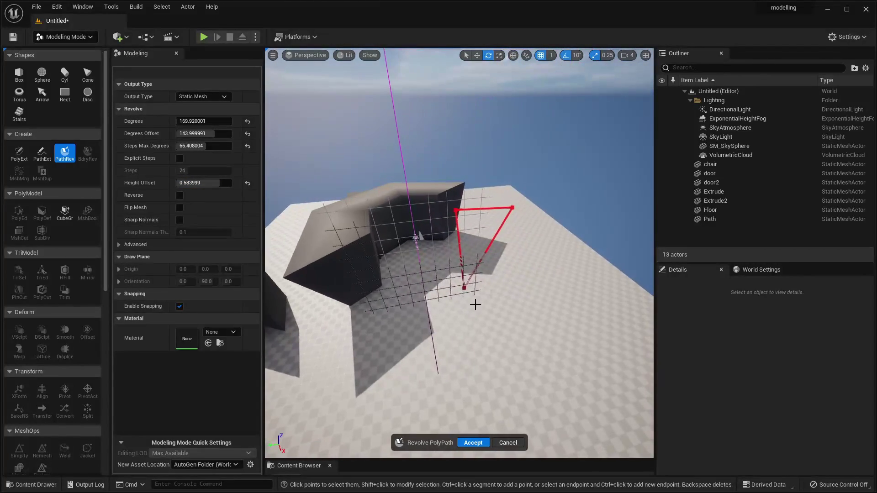
{"action": "left_click", "coordinate": [480, 443]}
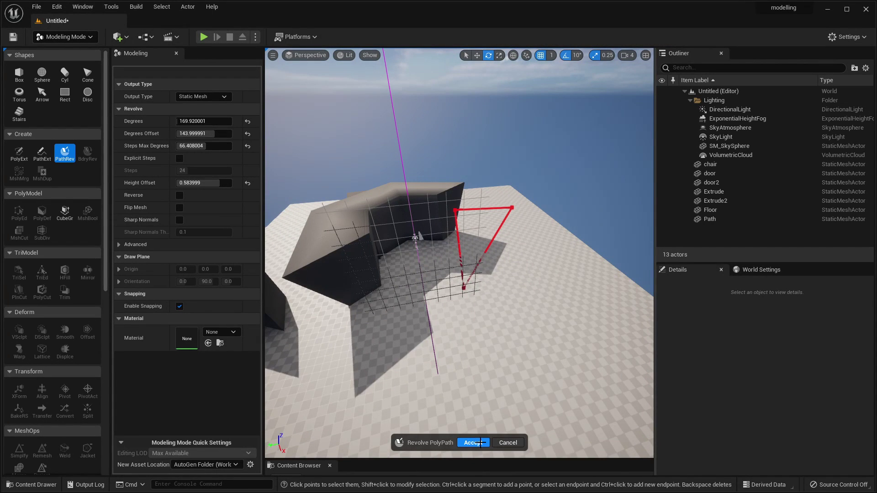
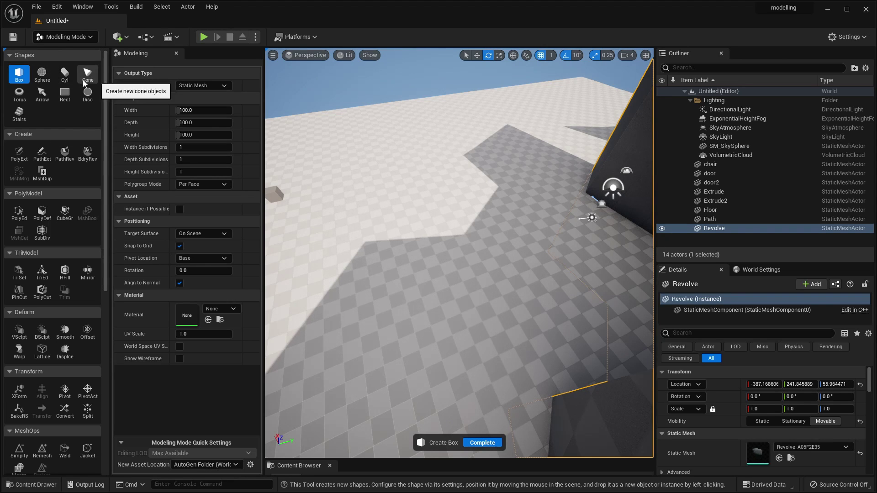
Step: Place a default-size linear staircase on the floor and a larger one with step width about 452, height 60 and depth 406
{"action": "left_click", "coordinate": [18, 114]}
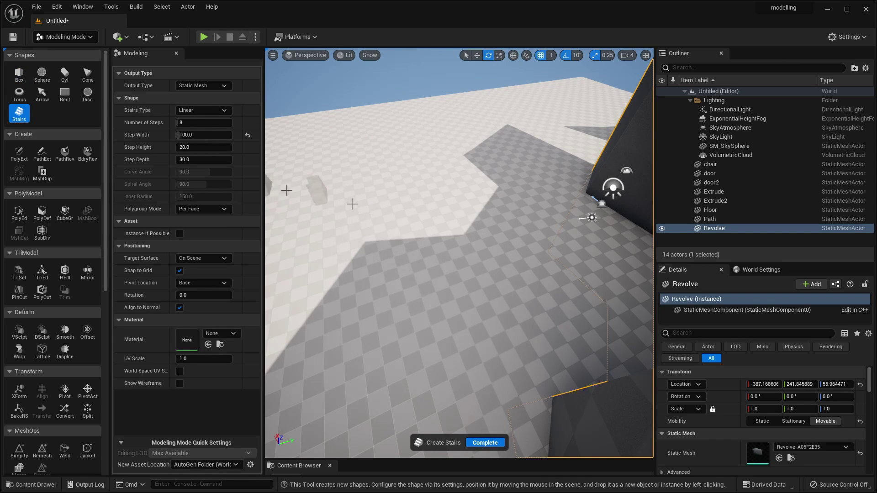
{"action": "left_click", "coordinate": [395, 247]}
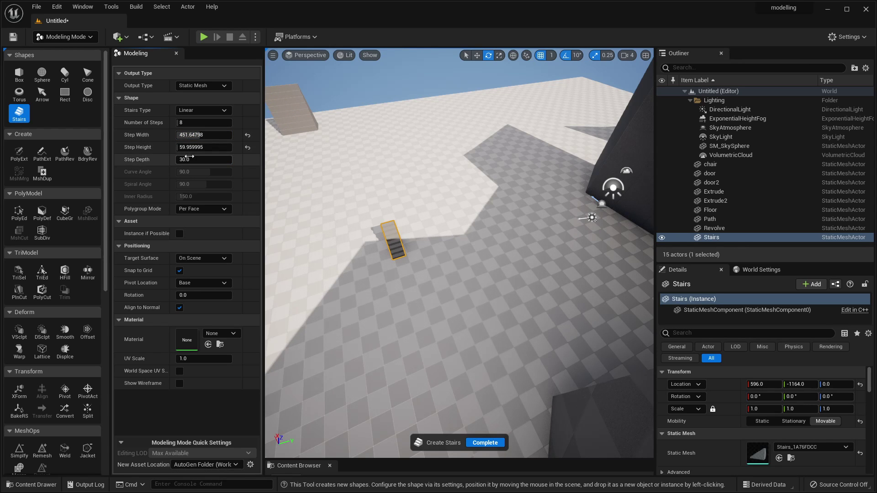
{"action": "left_click_drag", "start_coordinate": [204, 159], "coordinate": [237, 159]}
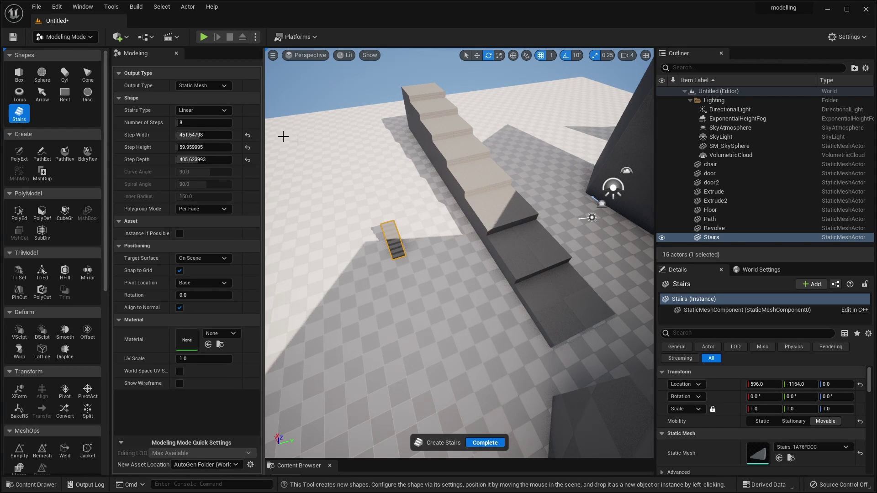
{"action": "left_click", "coordinate": [284, 136]}
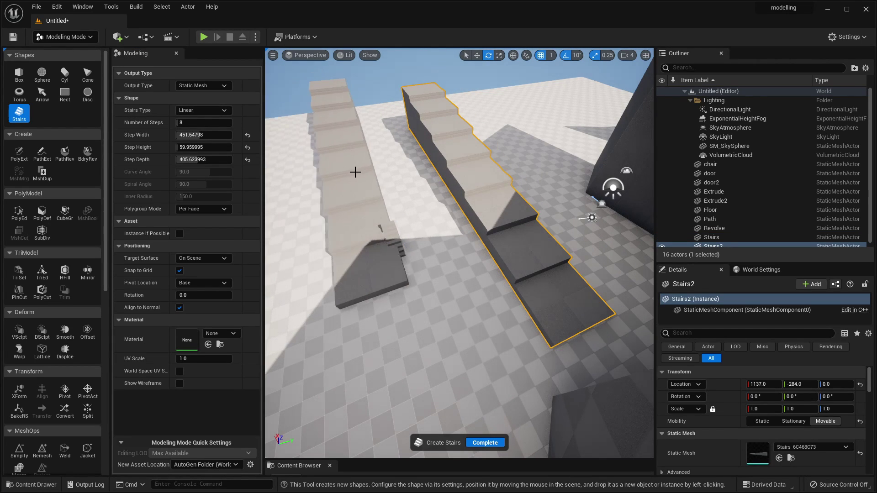
Step: Change the stairs type to Curved and set the step width to about 803
{"action": "left_click", "coordinate": [224, 111]}
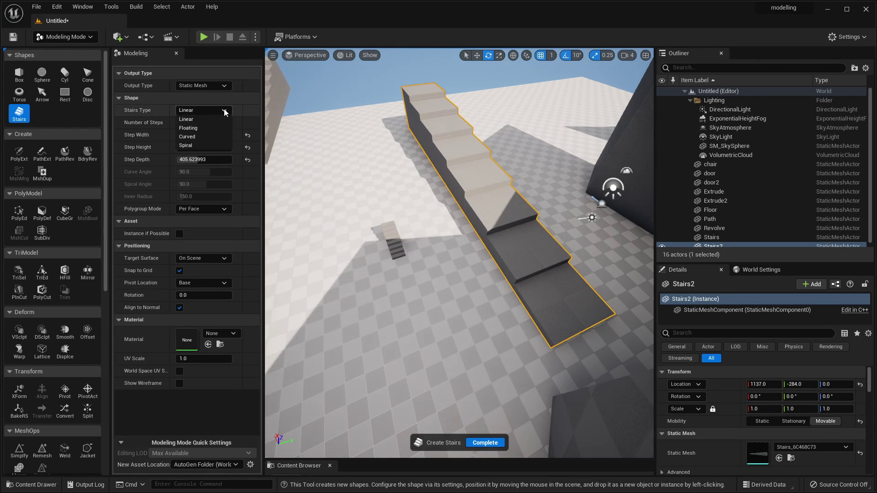
{"action": "left_click", "coordinate": [211, 136]}
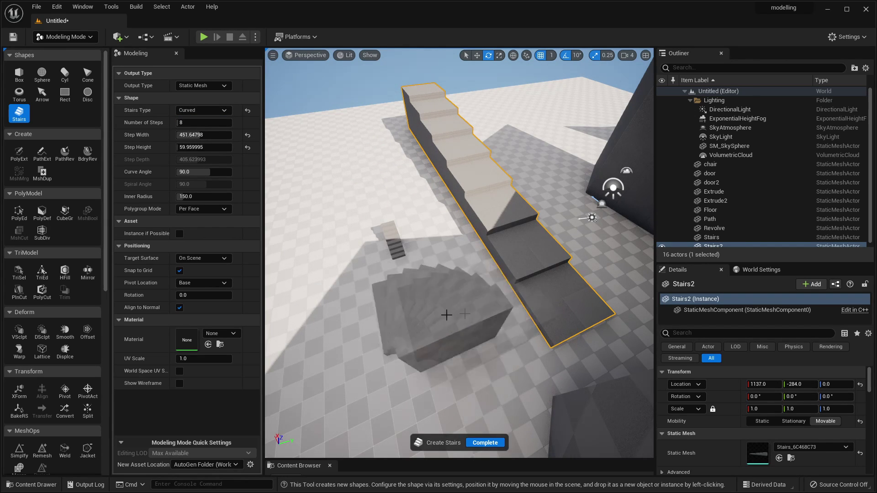
{"action": "left_click_drag", "start_coordinate": [200, 136], "coordinate": [201, 135]}
{"action": "key", "text": "Return"}
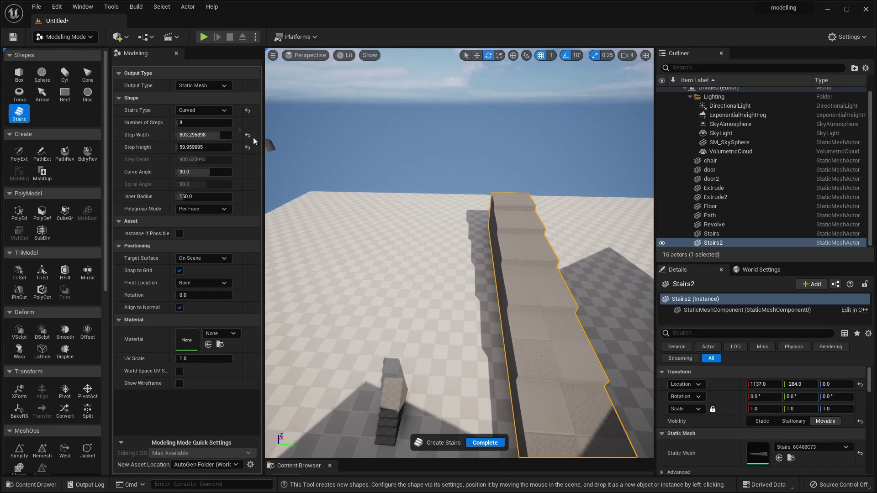
Step: Switch the stairs type to Floating, set the step depth to about 134 and place the staircase beside the existing ones
{"action": "left_click", "coordinate": [205, 111]}
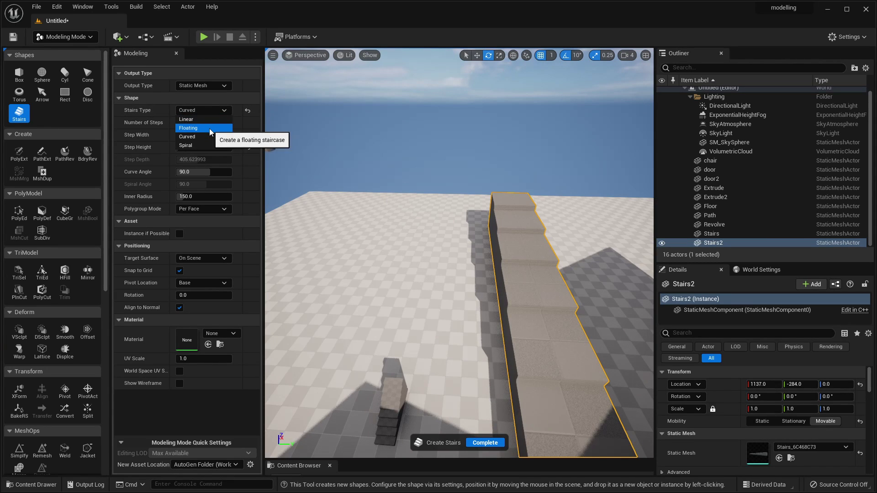
{"action": "left_click", "coordinate": [210, 130]}
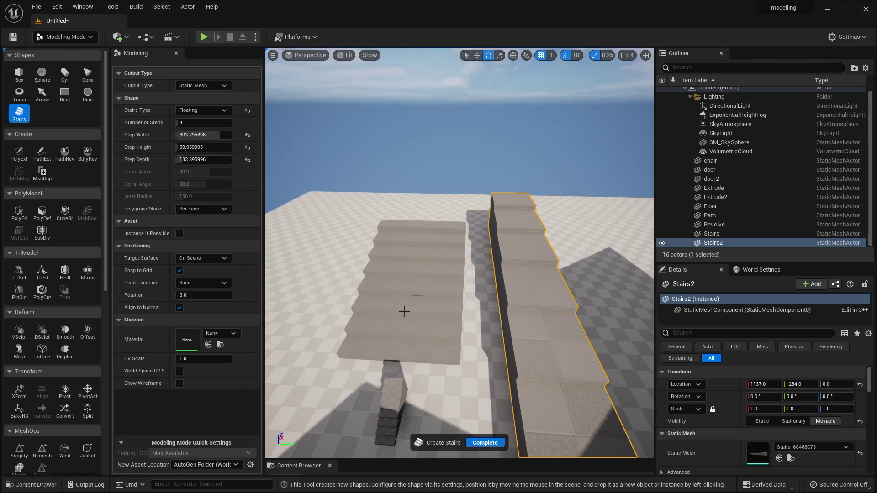
{"action": "left_click", "coordinate": [401, 319]}
{"action": "right_click_drag", "start_coordinate": [464, 231], "coordinate": [603, 261]}
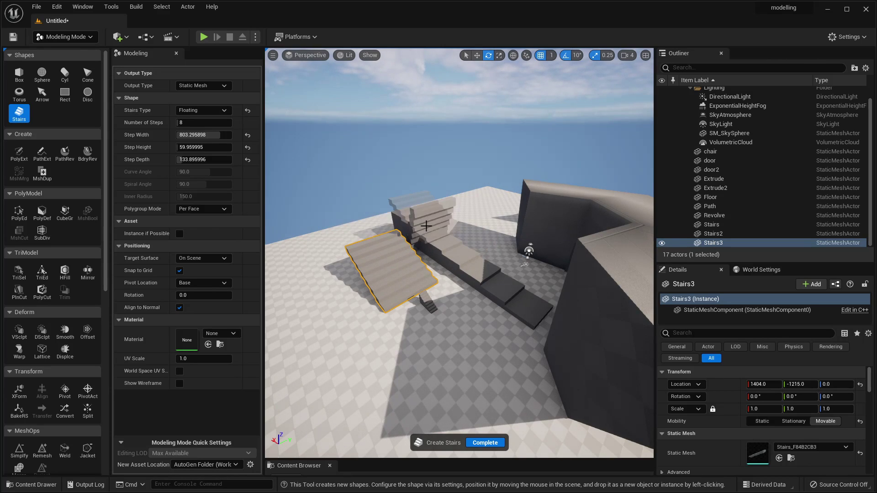
Step: Create a box with width and depth 331.767975 and height about 380, and place it on the open floor near the stairs
{"action": "left_click", "coordinate": [22, 82]}
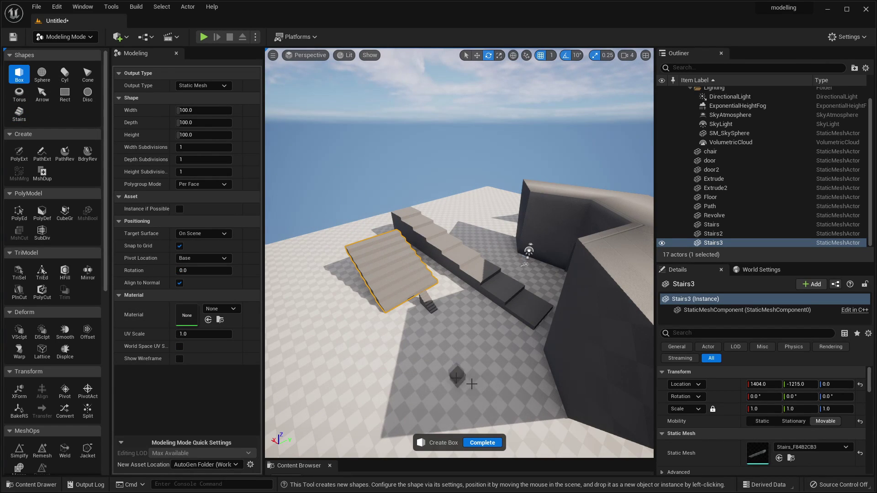
{"action": "scroll", "coordinate": [392, 378], "scroll_direction": "up", "scroll_amount": 2}
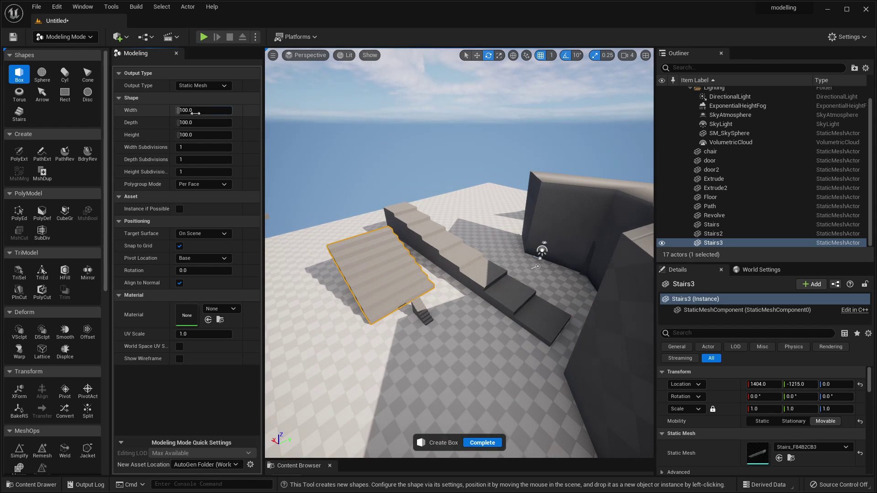
{"action": "type", "text": "331.767975"}
{"action": "key", "text": "Return"}
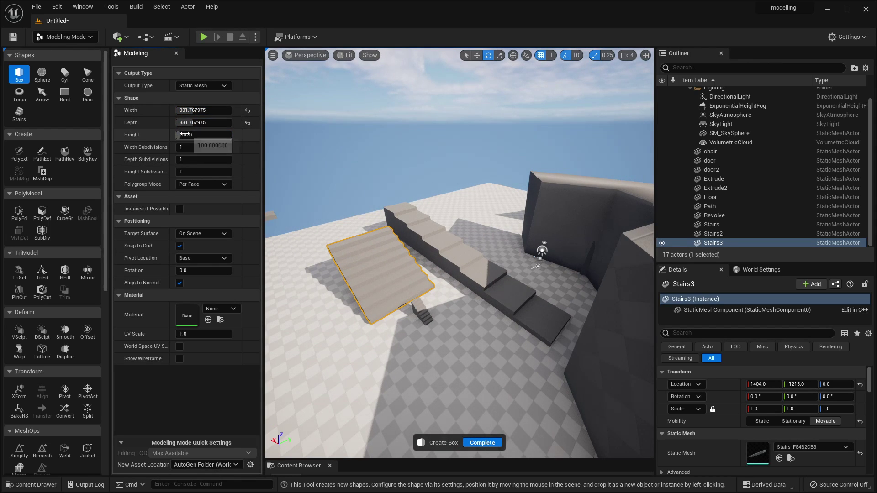
{"action": "left_click_drag", "start_coordinate": [188, 135], "coordinate": [197, 135]}
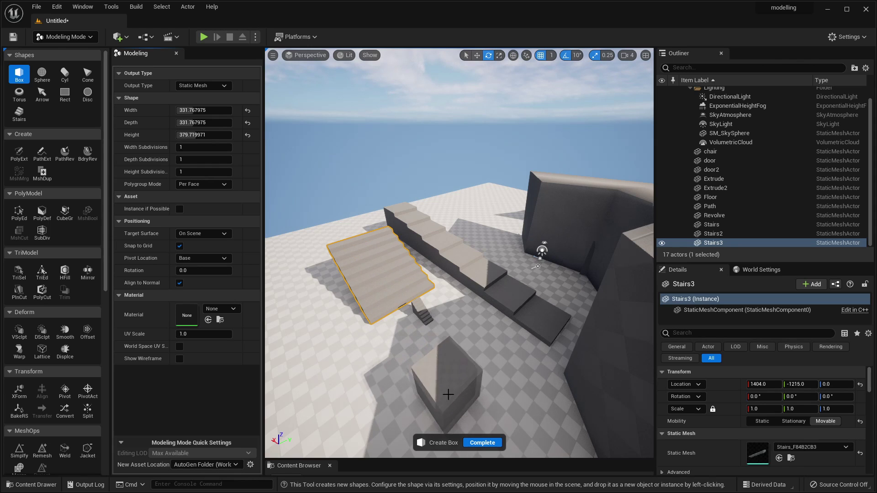
{"action": "left_click", "coordinate": [483, 385]}
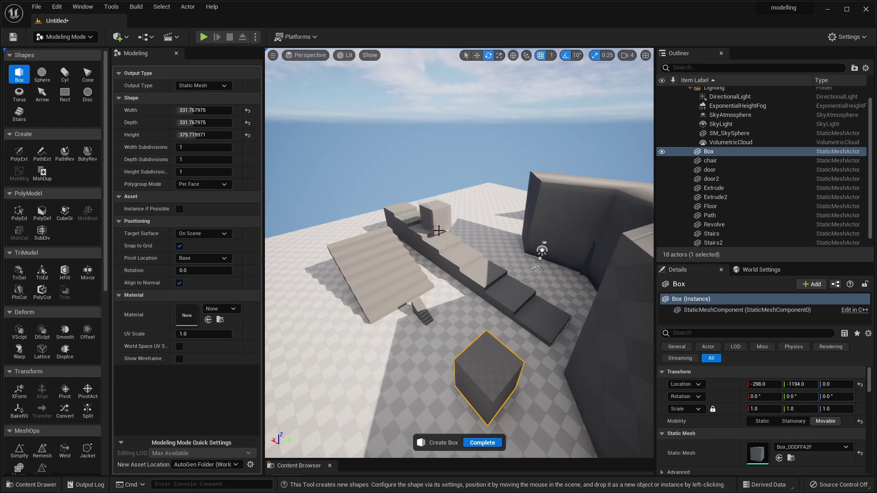
Step: Assign the M_Brick_Clay_New material to the next box shape
{"action": "mouse_move", "coordinate": [530, 300]}
{"action": "right_mouse_down"}
{"action": "mouse_move", "coordinate": [484, 288]}
{"action": "mouse_move", "coordinate": [530, 278]}
{"action": "mouse_move", "coordinate": [530, 311]}
{"action": "mouse_move", "coordinate": [571, 310]}
{"action": "mouse_move", "coordinate": [537, 298]}
{"action": "right_mouse_up"}
{"action": "key", "text": "w"}
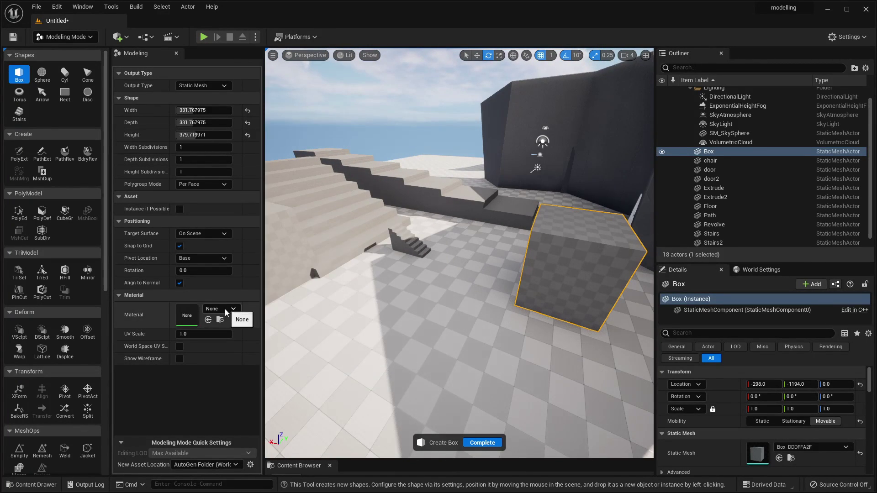
{"action": "left_click", "coordinate": [227, 312]}
{"action": "scroll", "coordinate": [247, 229], "scroll_direction": "down", "scroll_amount": 3}
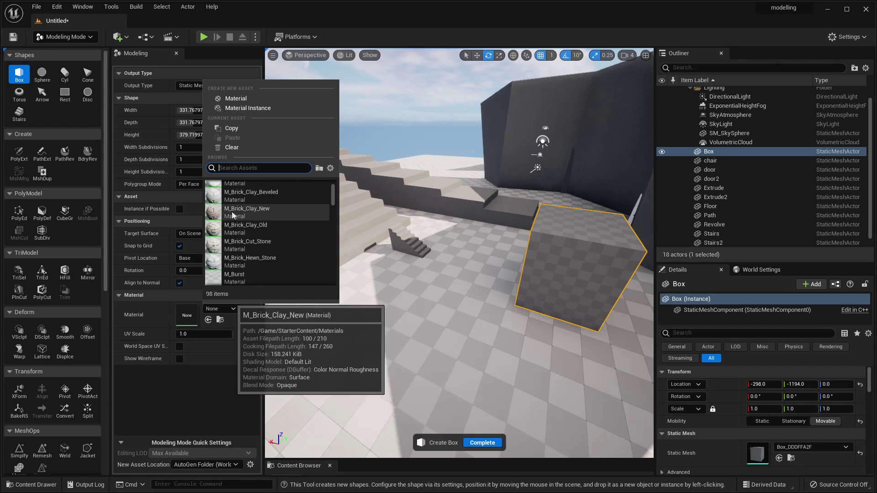
{"action": "left_click", "coordinate": [232, 212]}
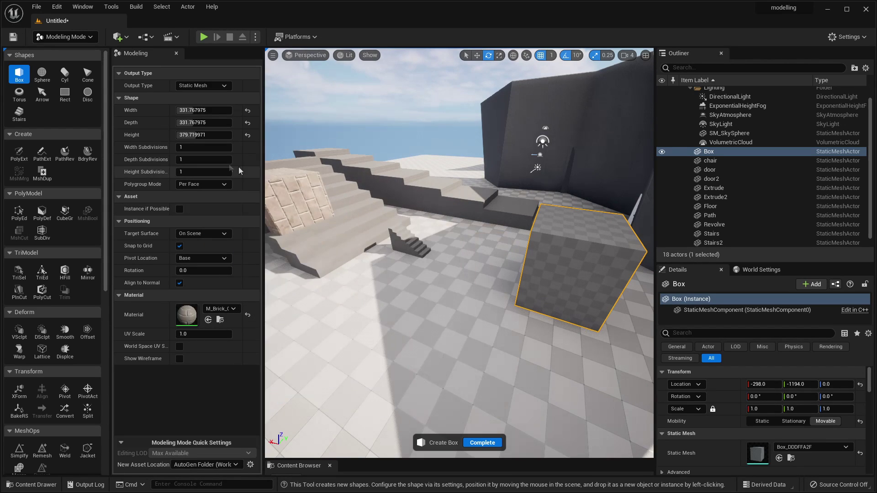
Step: Set the brick box's width to about 627 and height to 1000, and place it on the floor
{"action": "left_click_drag", "start_coordinate": [190, 111], "coordinate": [256, 110]}
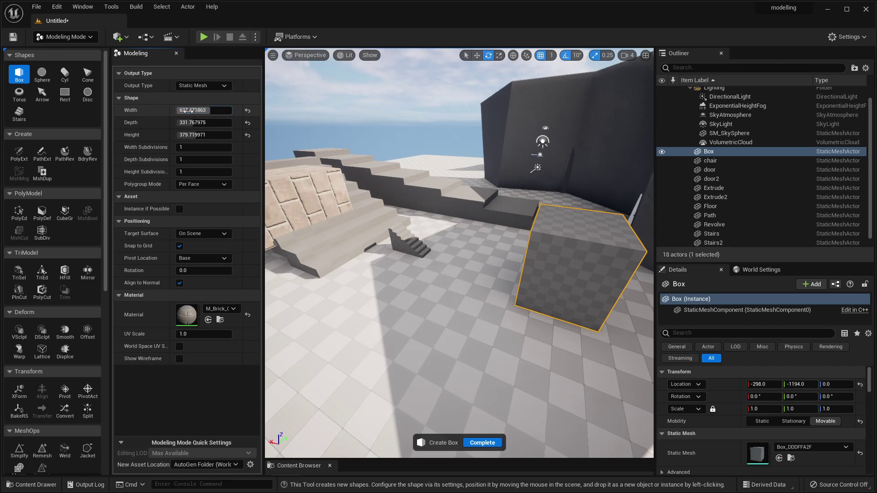
{"action": "left_click_drag", "start_coordinate": [191, 135], "coordinate": [256, 135]}
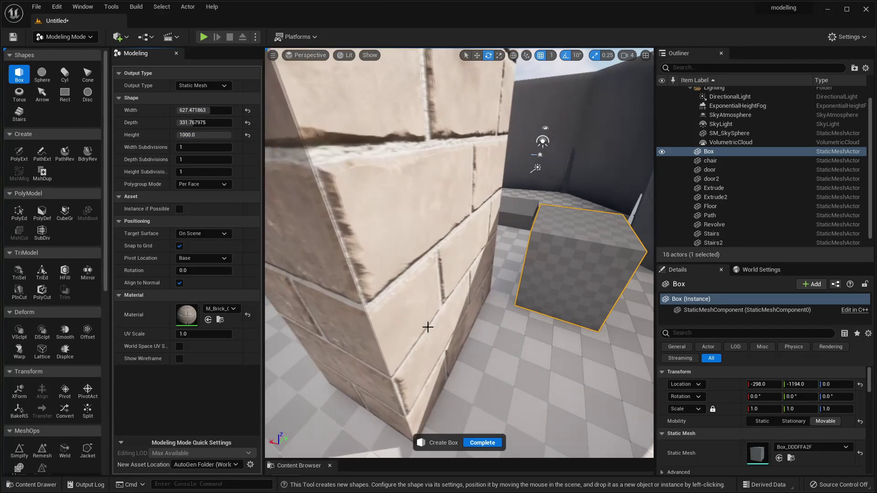
{"action": "left_click", "coordinate": [490, 259]}
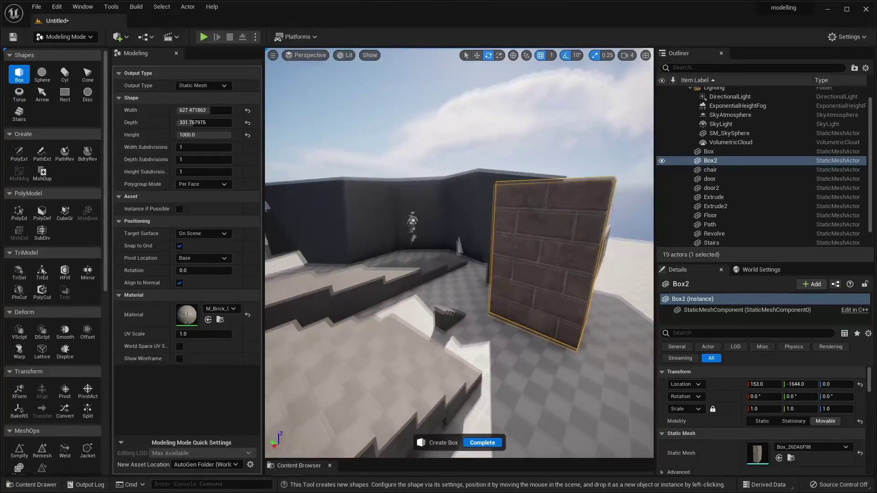
{"action": "mouse_move", "coordinate": [483, 221]}
{"action": "right_mouse_down"}
{"action": "mouse_move", "coordinate": [411, 255]}
{"action": "mouse_move", "coordinate": [482, 221]}
{"action": "right_mouse_up"}
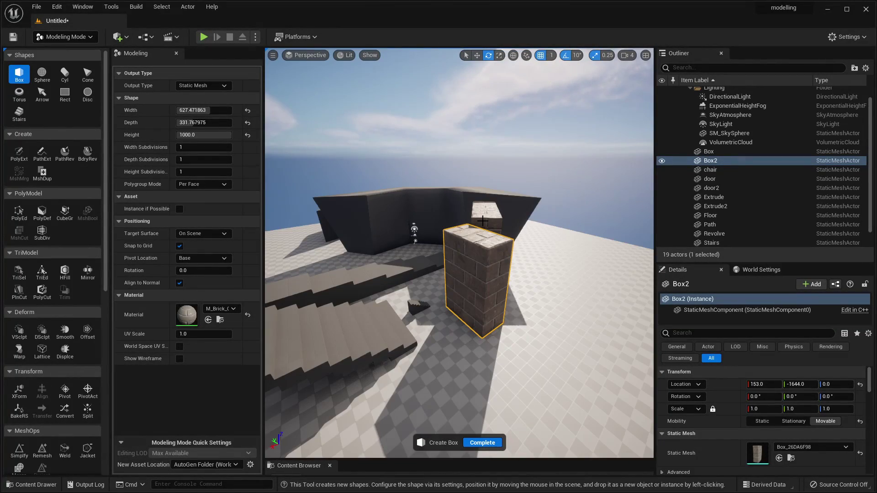